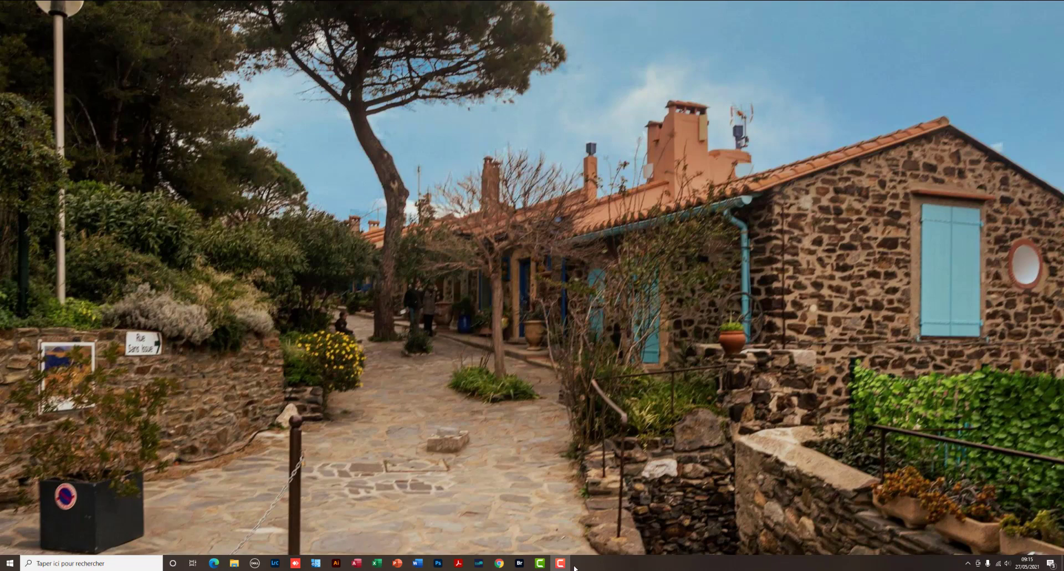
Switch to Chrome, log in to the WordPress site with the prefilled credentials and start a new article
click(498, 564)
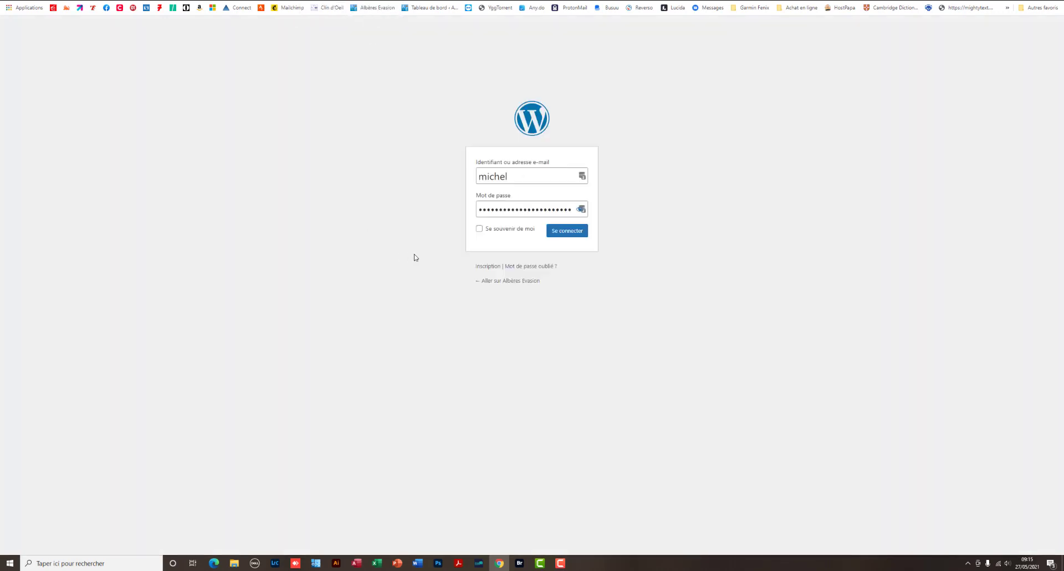
click(567, 232)
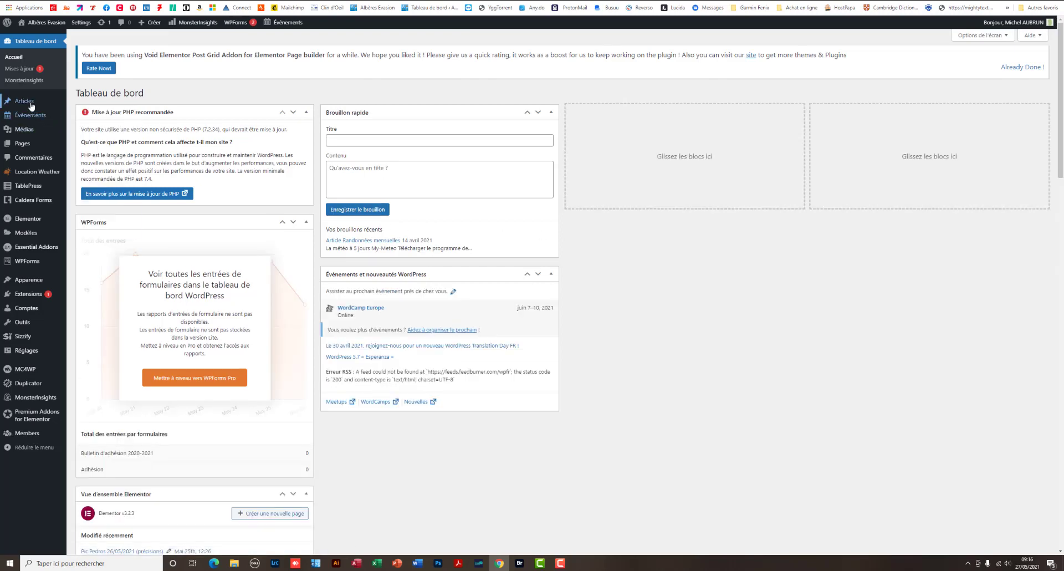
mouse_move(31, 104)
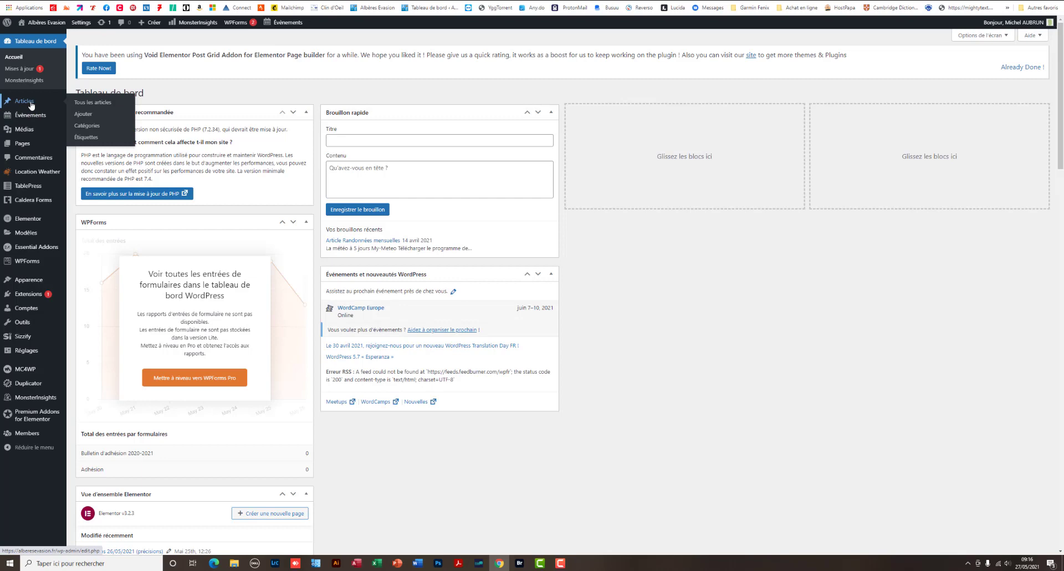
click(83, 114)
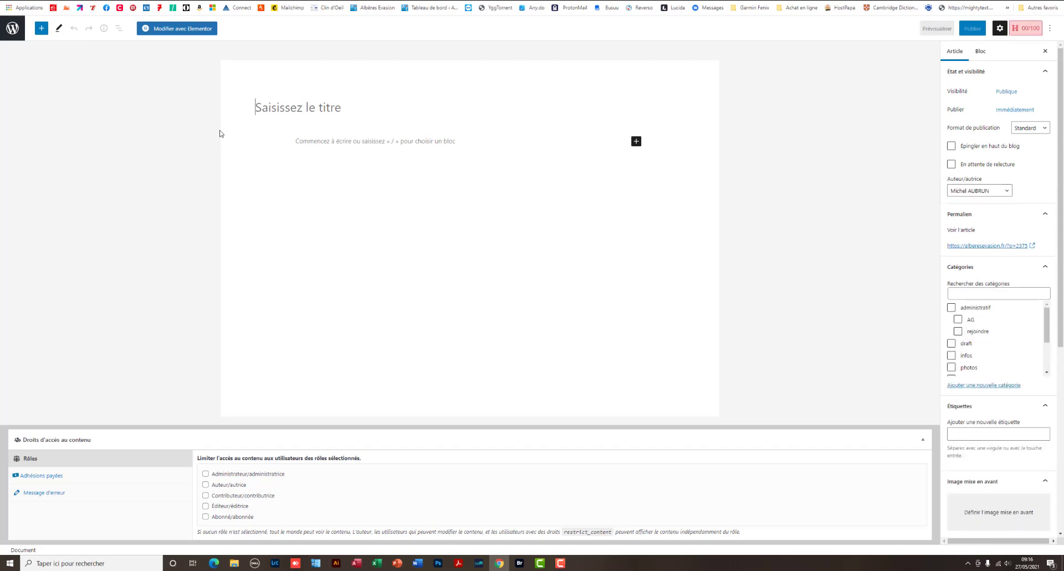
Title the article "Photos de ce jour" and assign it to the photos category, keeping the current author
text(P)
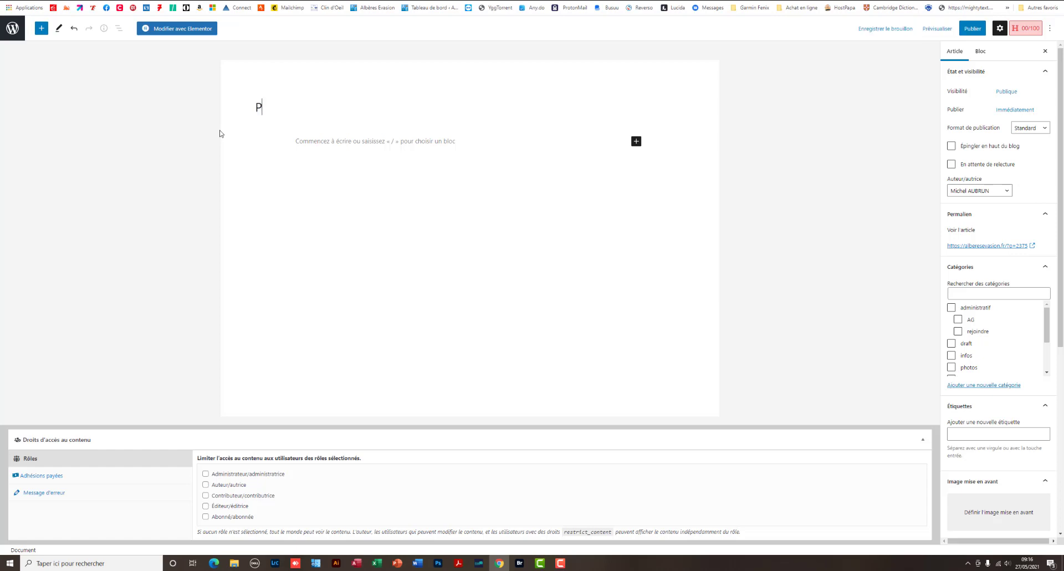
text(hotos de ce jour)
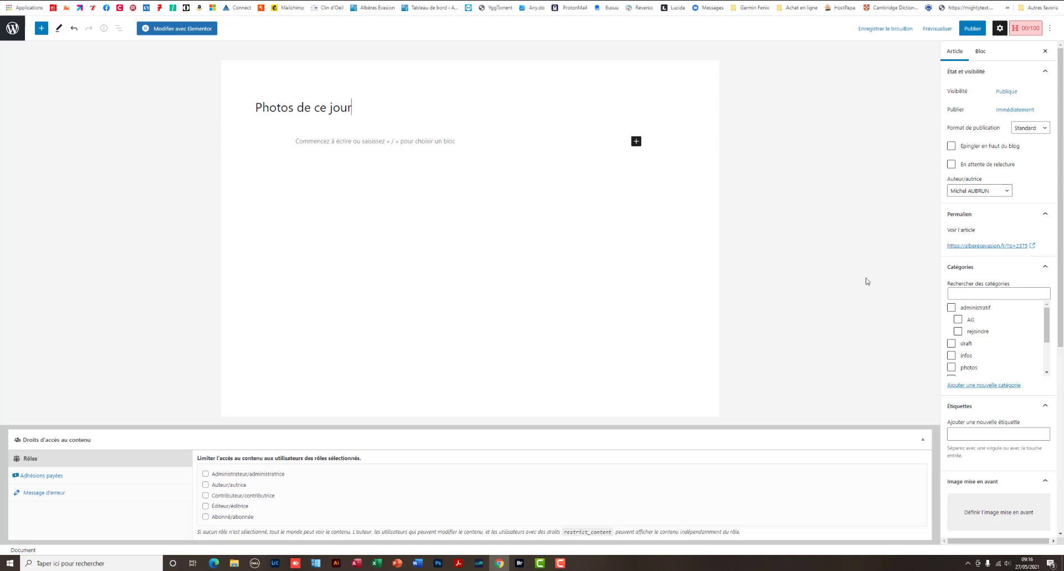
click(952, 367)
click(1006, 192)
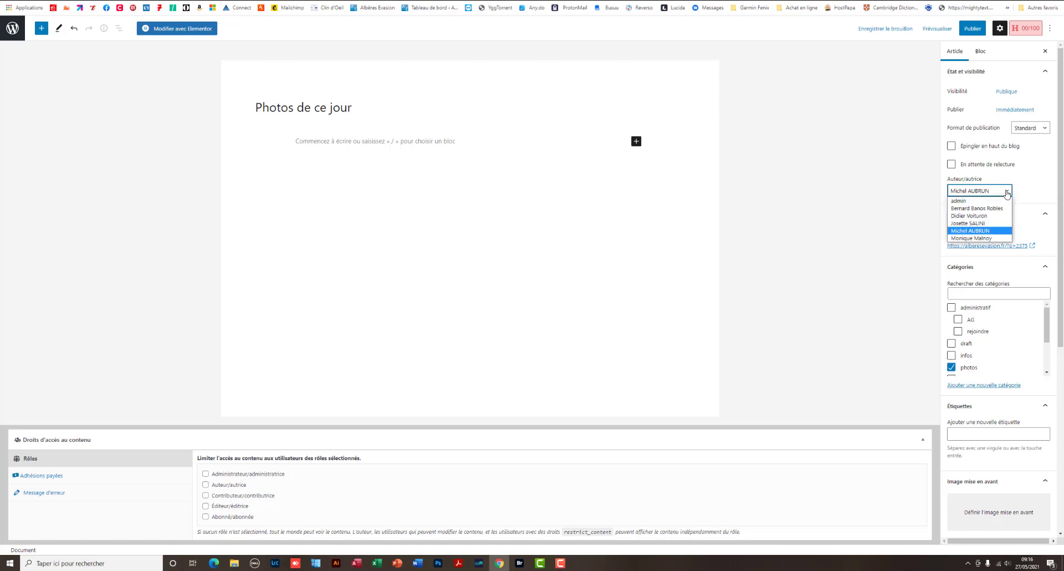
click(1007, 192)
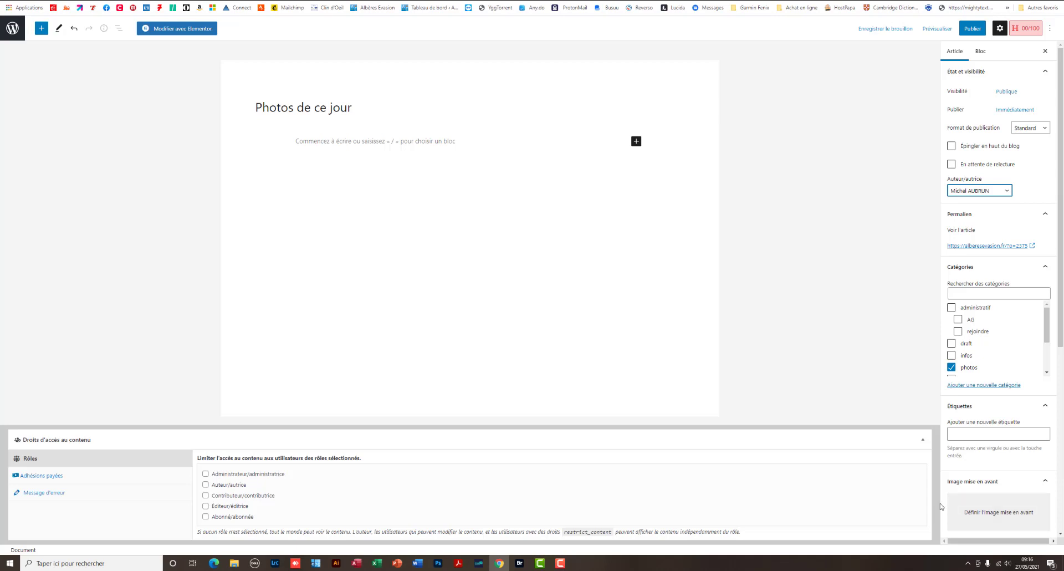
Upload Pedros_015-1.jpg from the computer and set it as the article's featured image
click(992, 514)
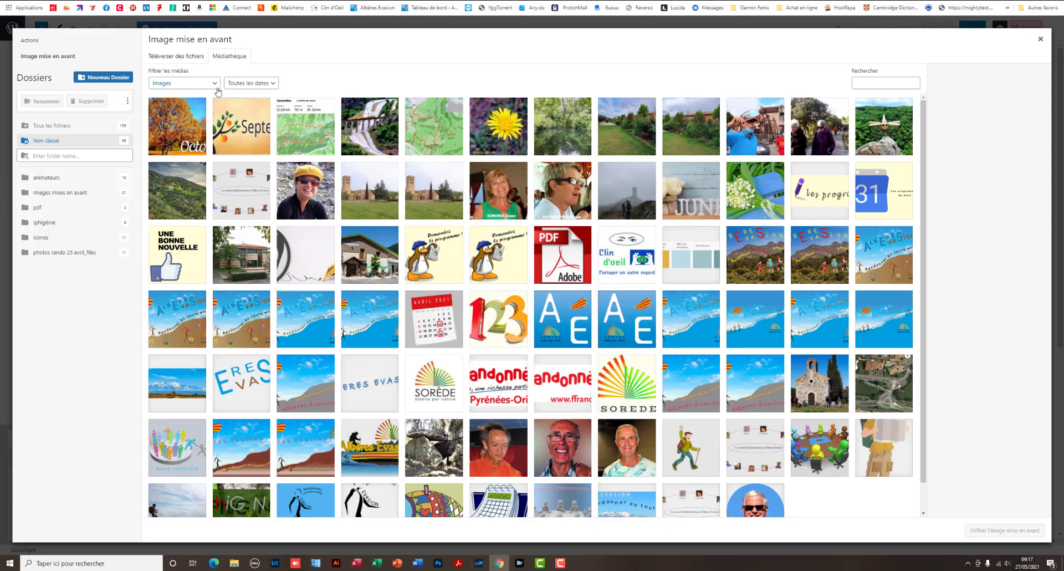
click(190, 59)
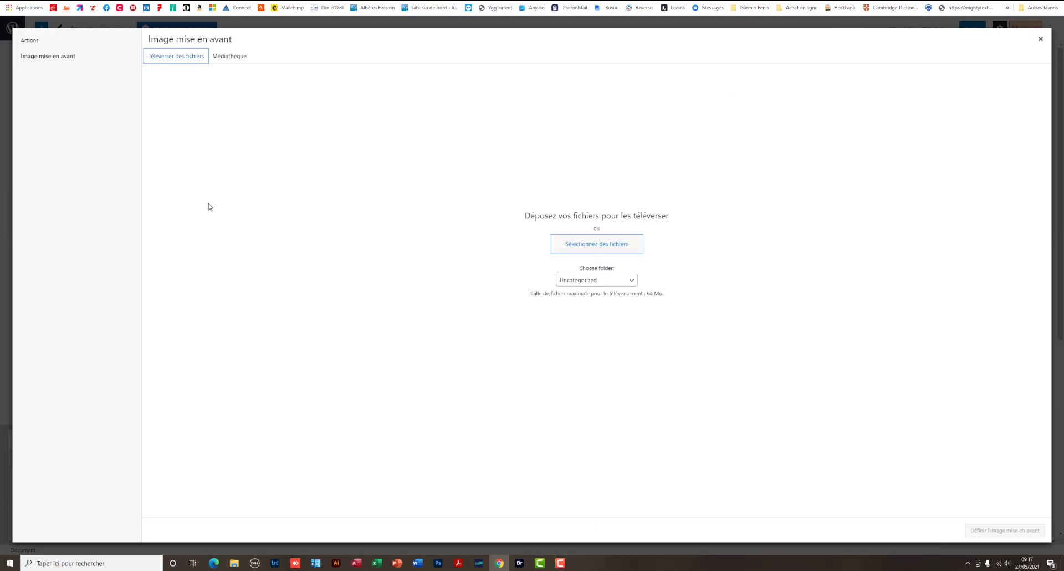
click(596, 245)
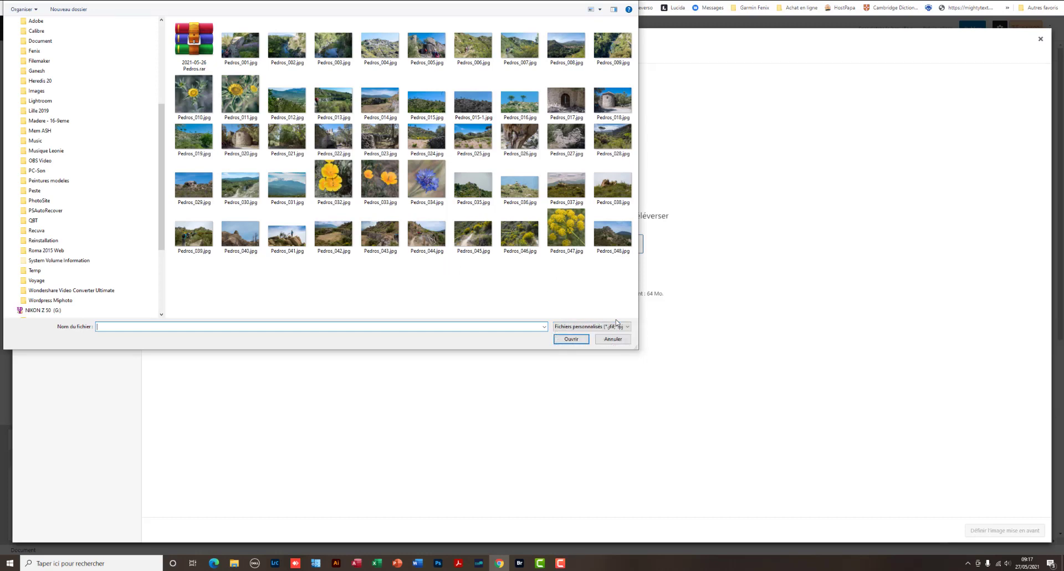
click(476, 108)
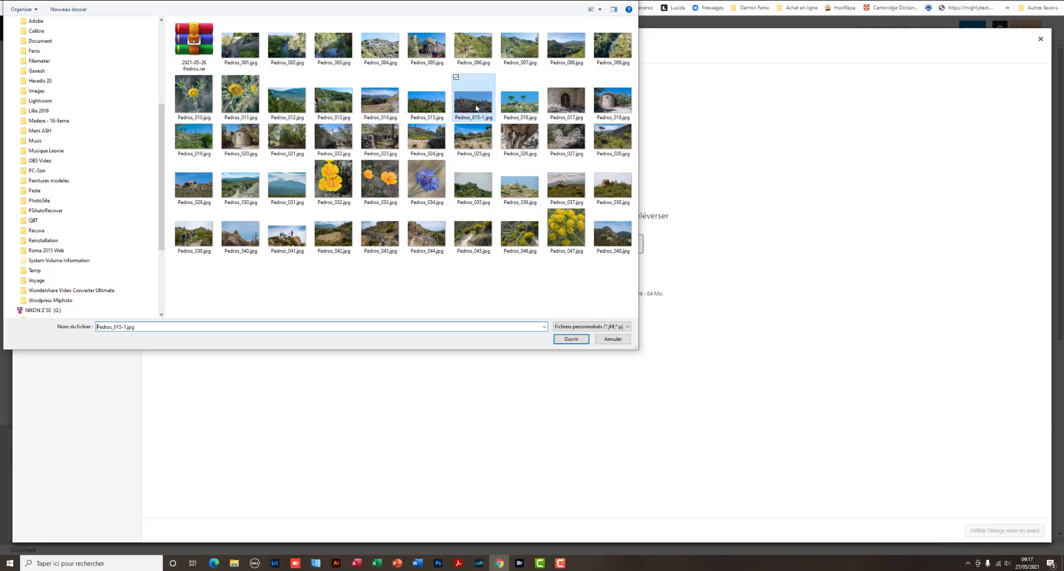
click(570, 339)
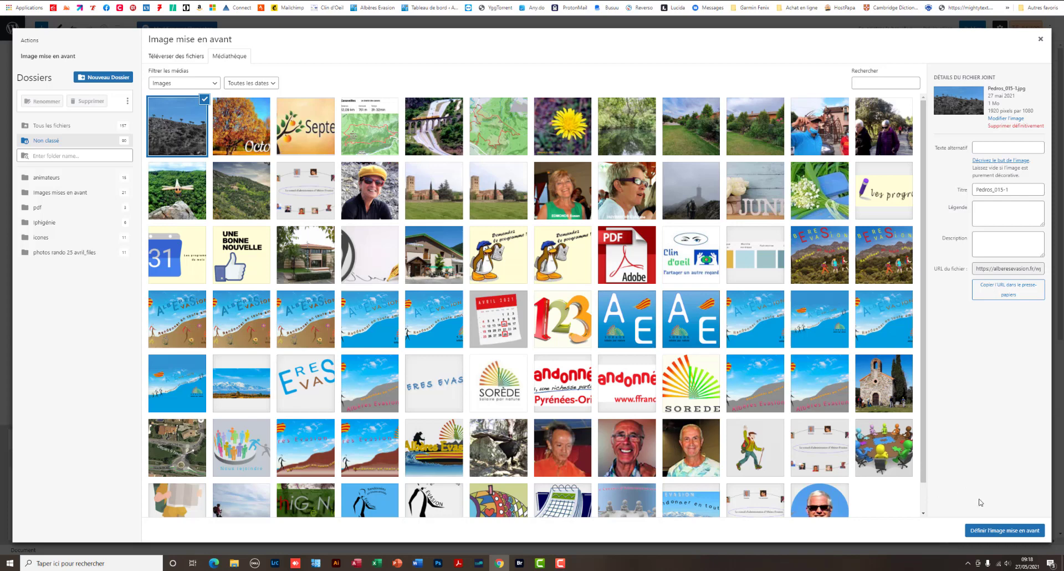
click(995, 531)
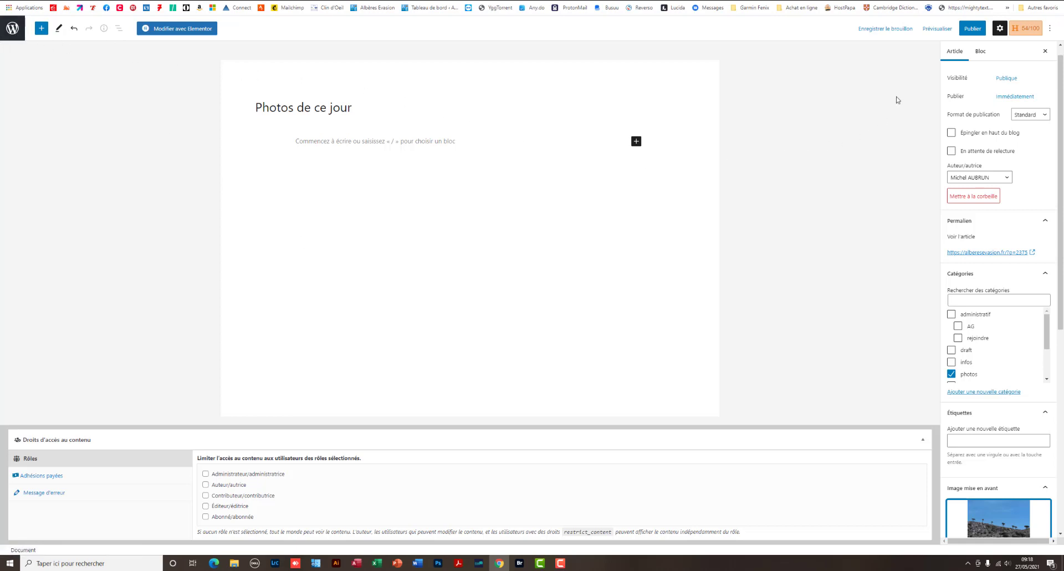
Save the article as a draft and open it for editing in Elementor
click(889, 32)
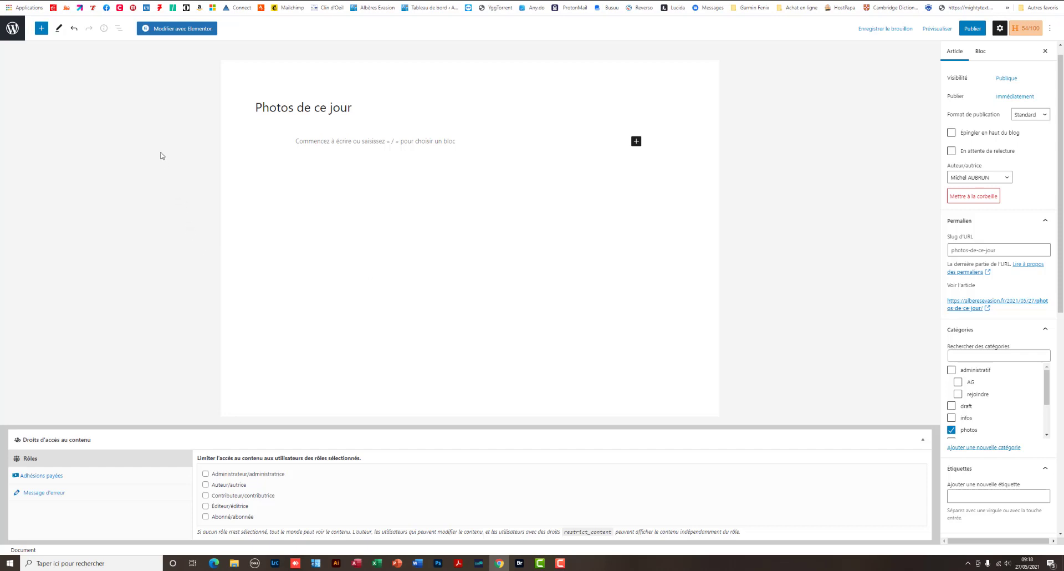
click(188, 32)
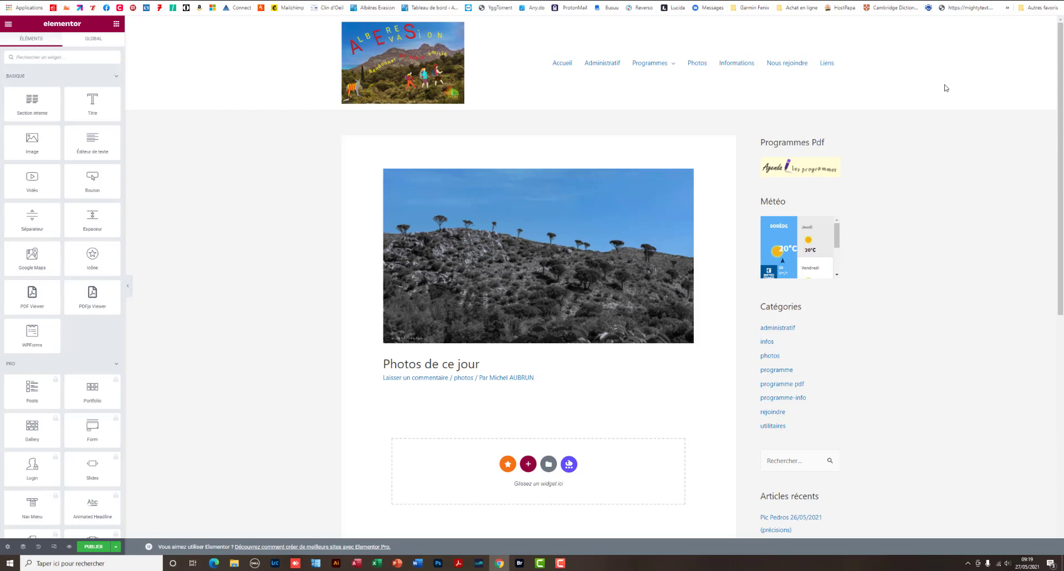
mouse_move(644, 70)
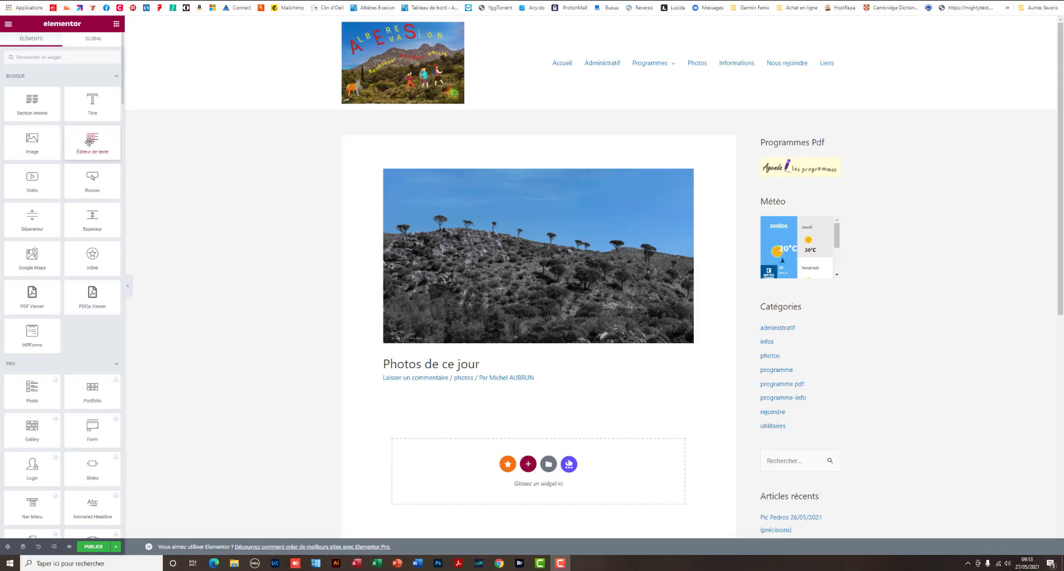
Add a text editor widget below the article title and replace its placeholder text with "Randonnée de 16 km avec 600 m de dénivelé"
drag(89, 142, 526, 468)
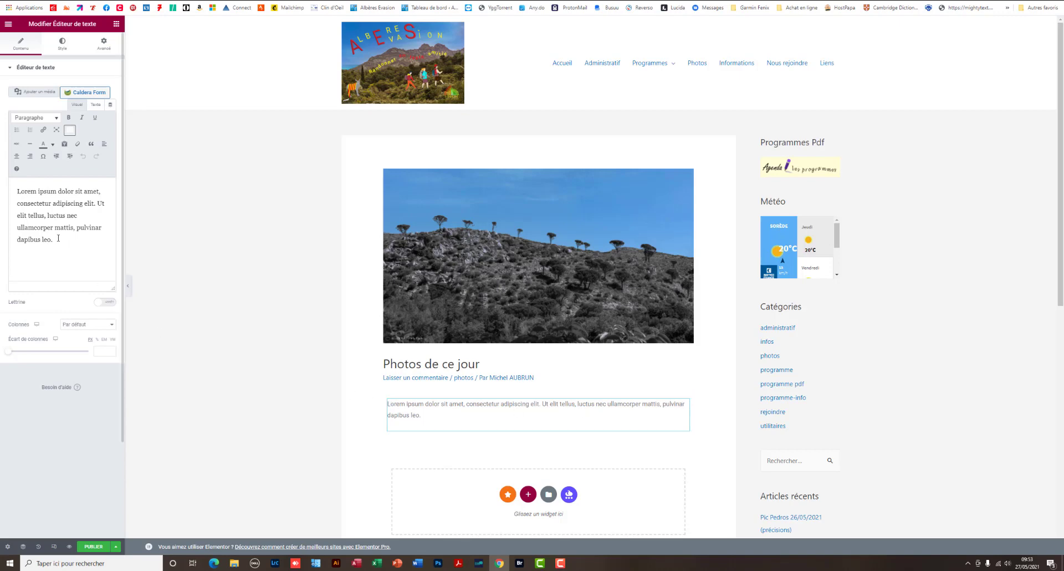
drag(59, 238, 15, 193)
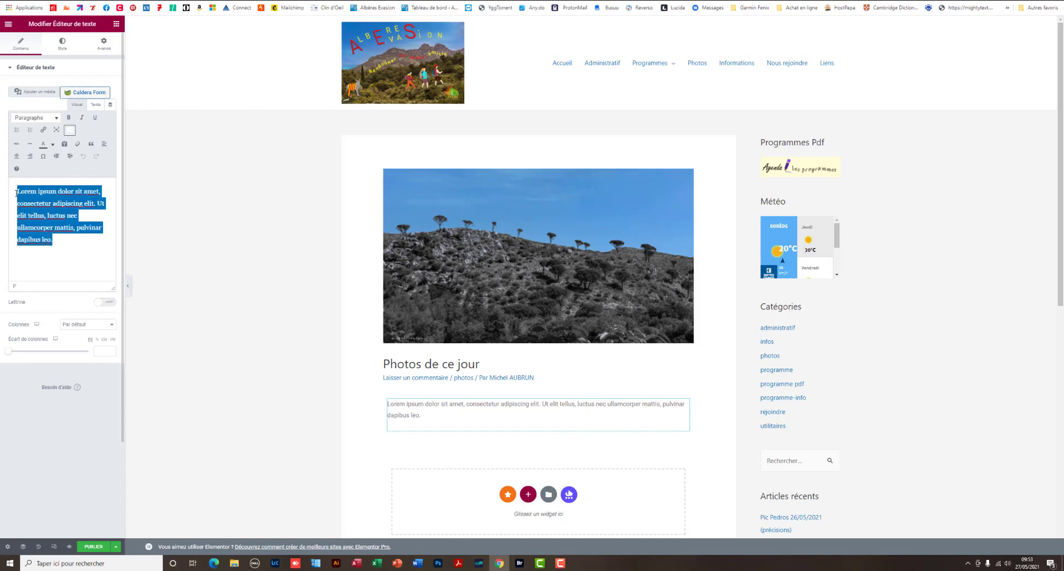
text(R)
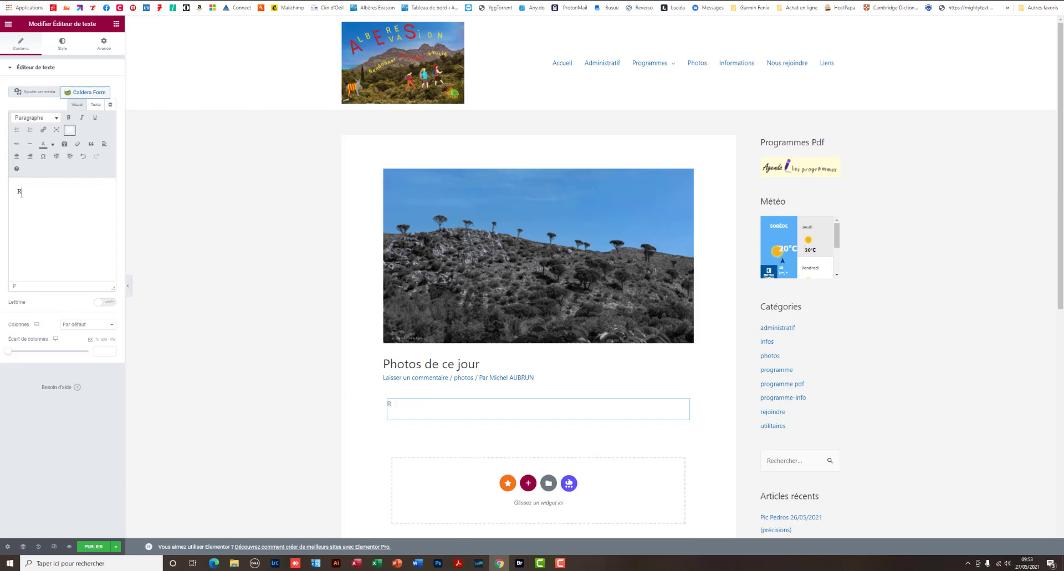
text(andonnée de 16 km avec 600 m de dénivelé)
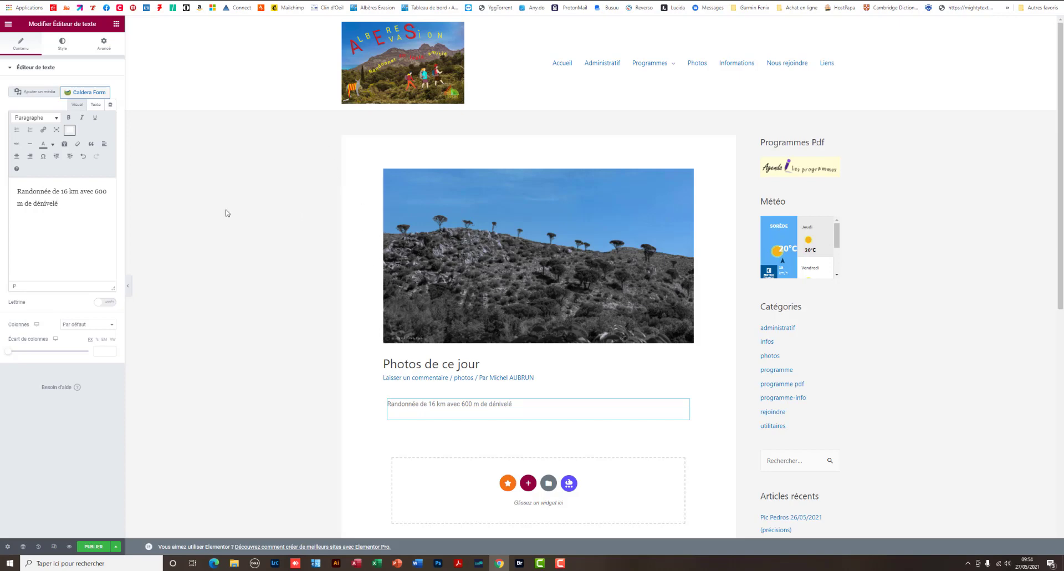
Center the hike description in the text widget and make it bold
drag(61, 206, 16, 193)
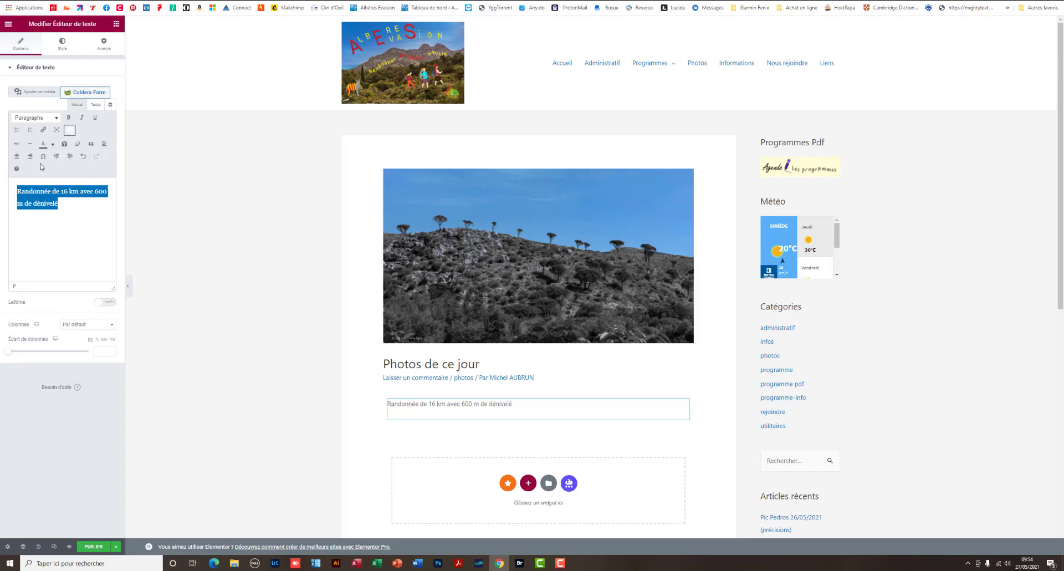
click(18, 157)
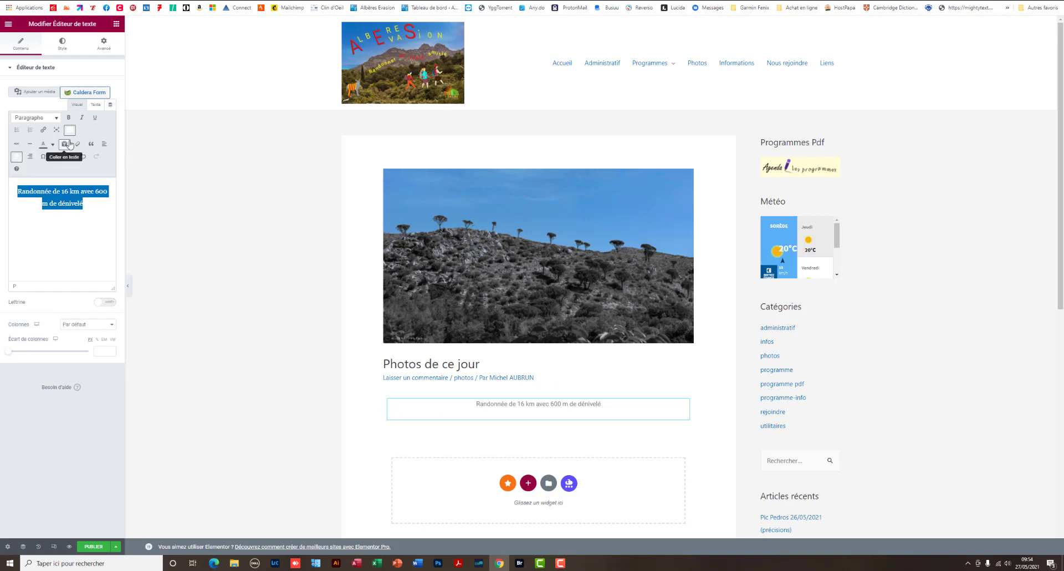
click(69, 118)
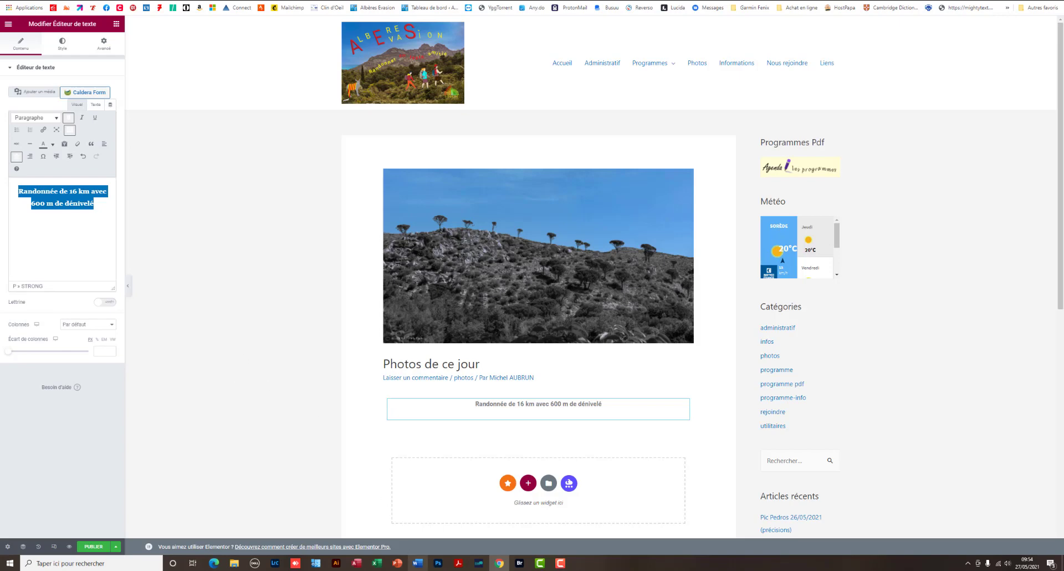
Copy the Google Photos album link from the open Word document and return to the Elementor page in Chrome
click(416, 567)
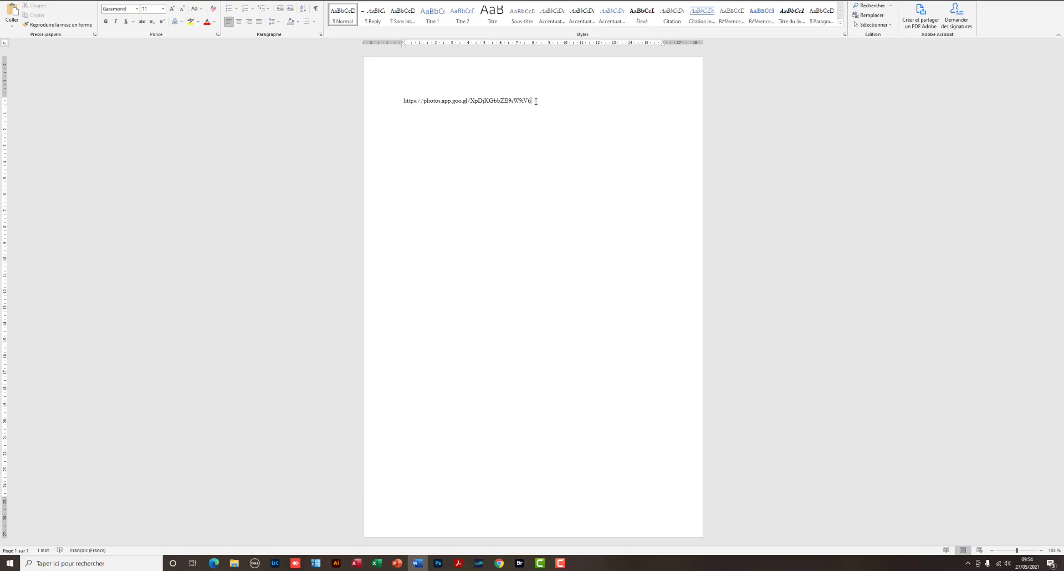
drag(536, 101, 402, 103)
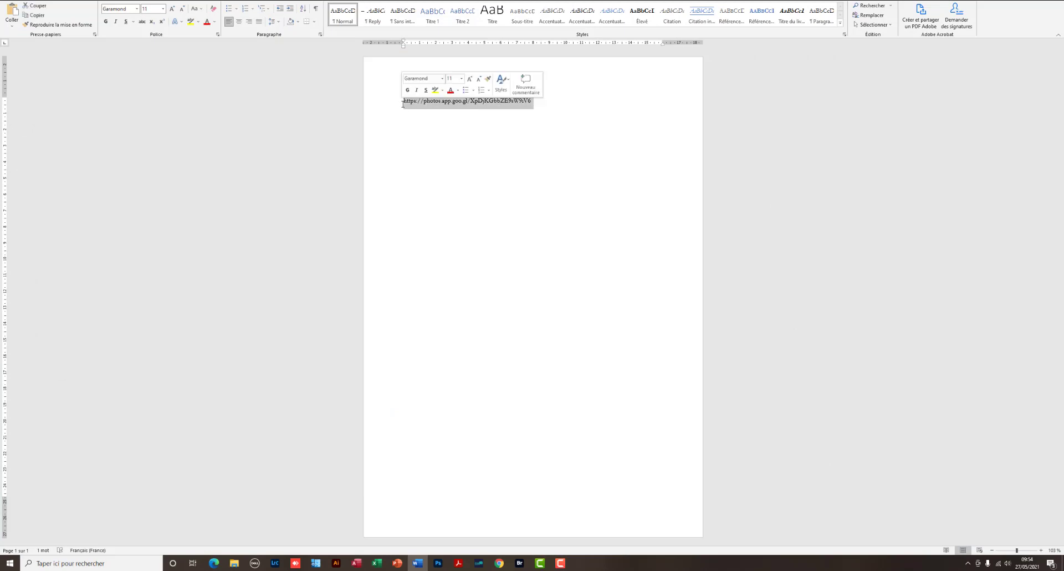
right_click(448, 103)
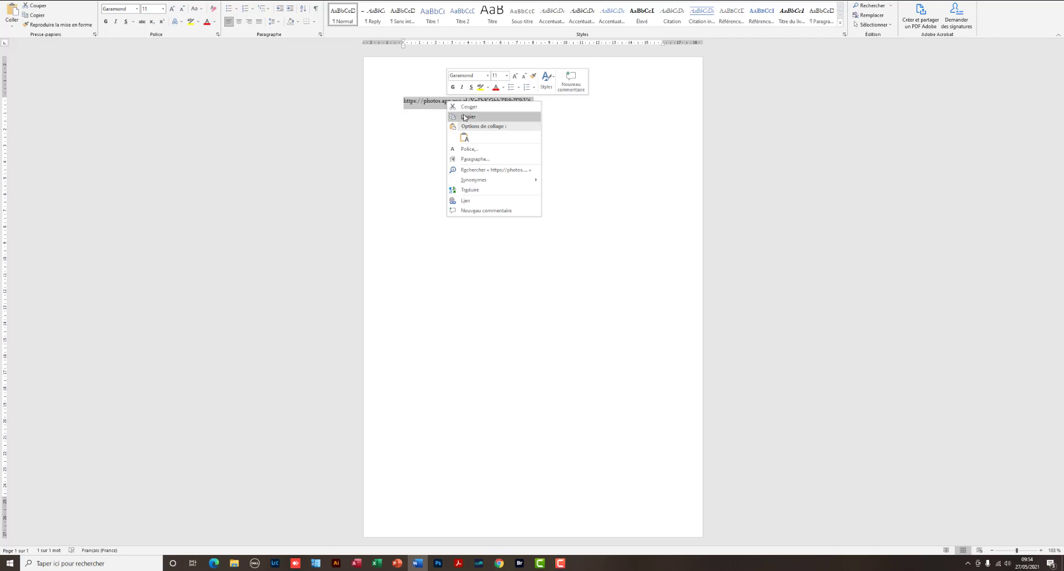
click(464, 117)
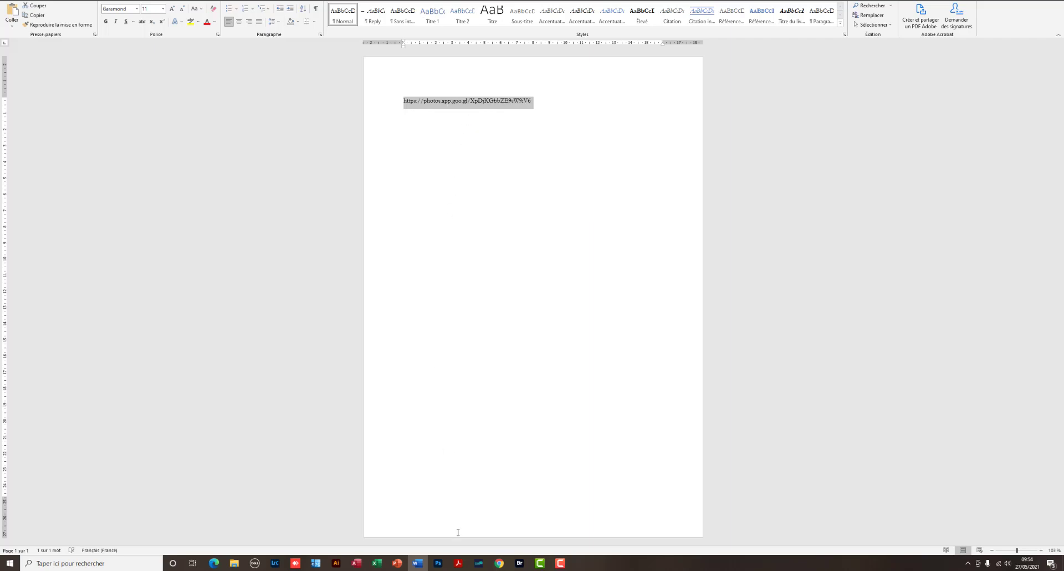
click(500, 564)
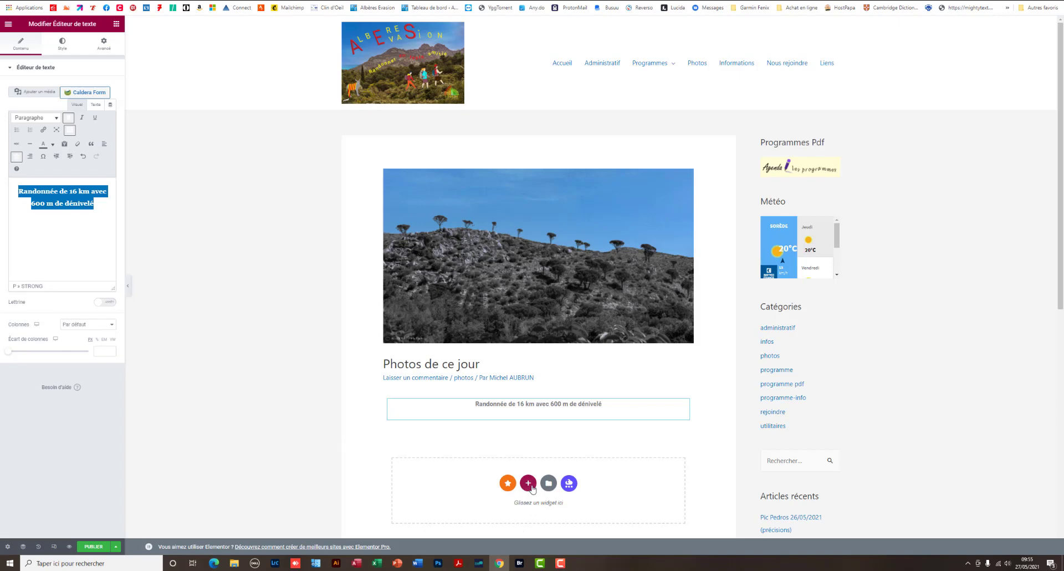
Add a single-column section below the hike description and place a Button widget in it
click(529, 484)
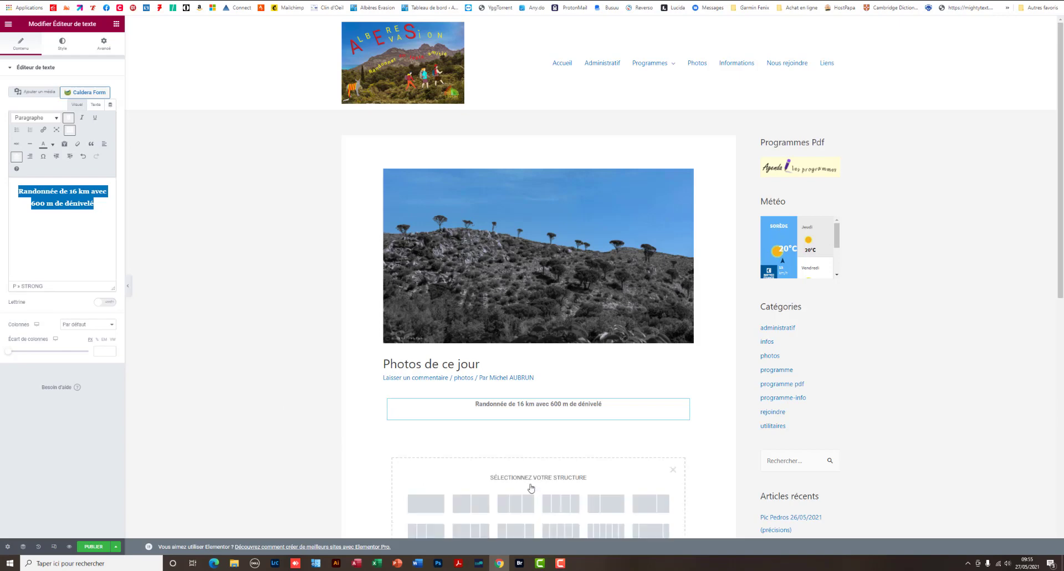
click(433, 509)
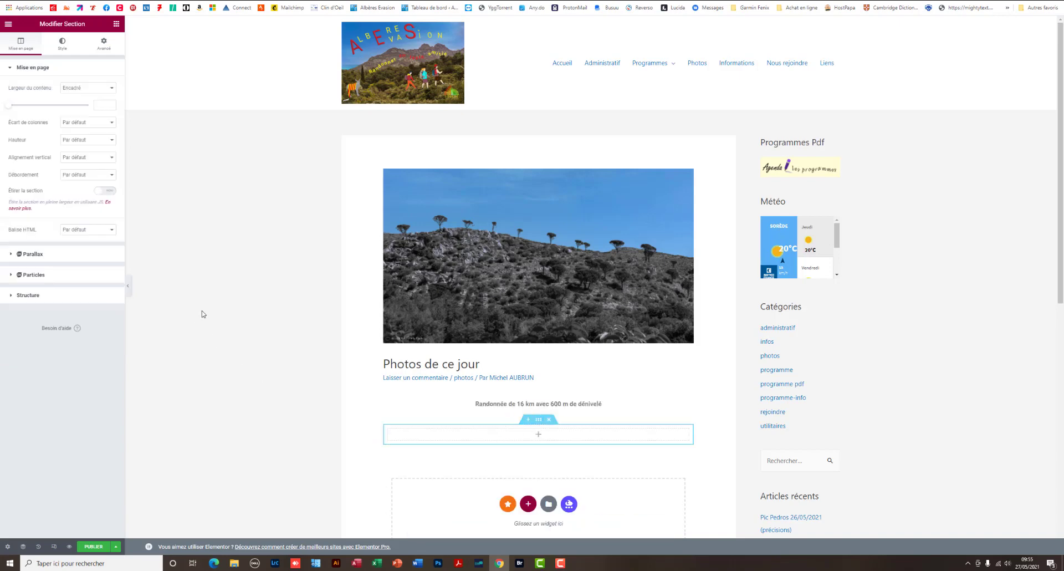
click(116, 25)
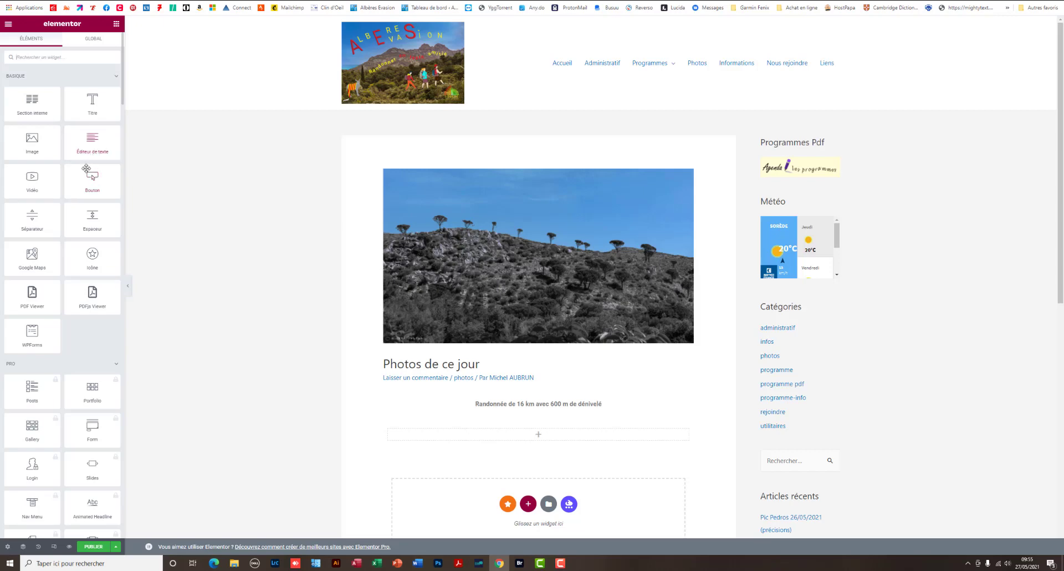
drag(91, 178, 537, 439)
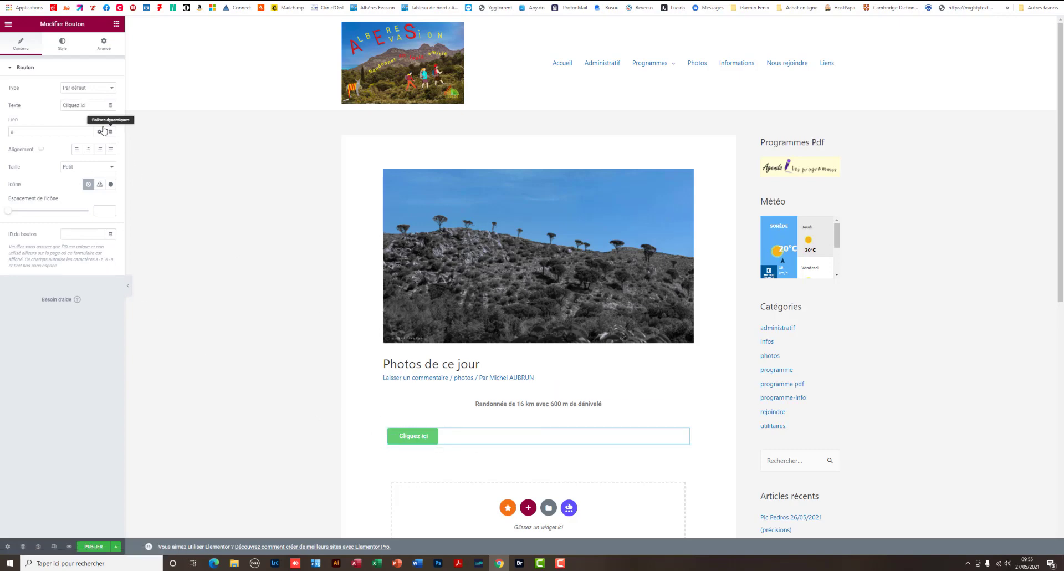
Replace the button's placeholder text with "Voir les photos"
drag(94, 105, 47, 113)
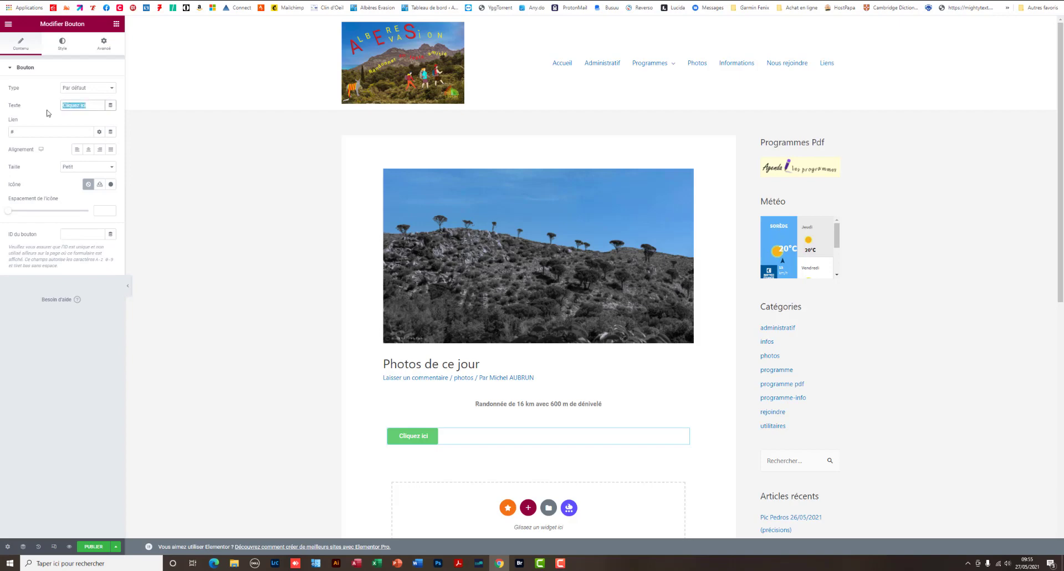
text(V)
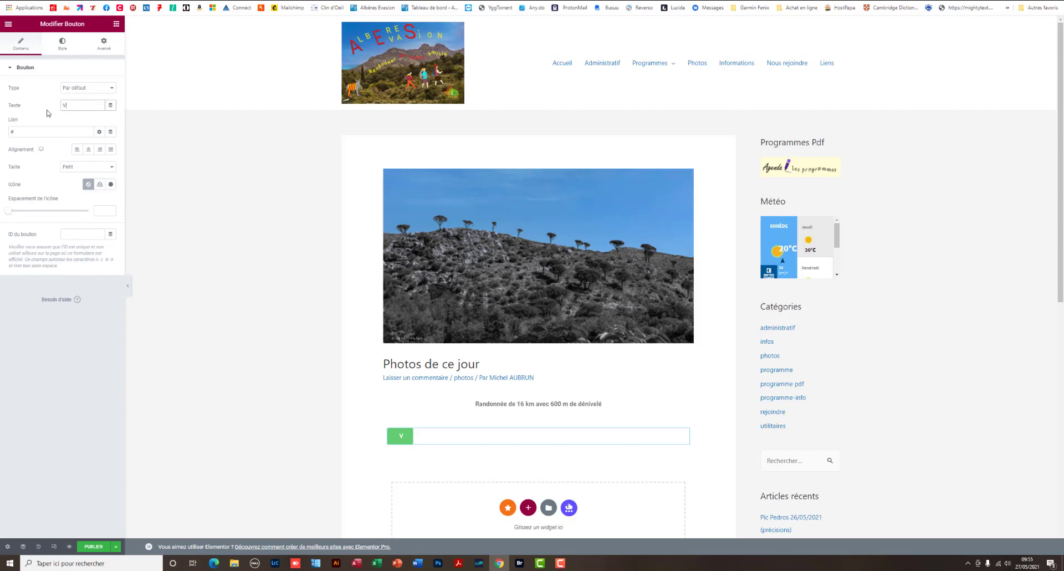
text(oir les photos)
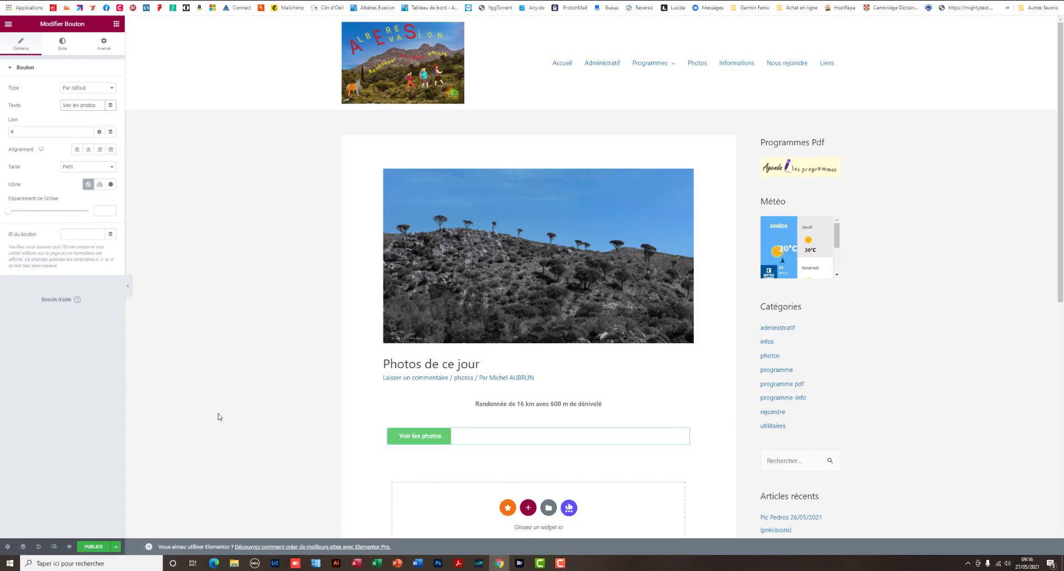
Center the "Voir les photos" button and set its size to "Très grand"
click(91, 153)
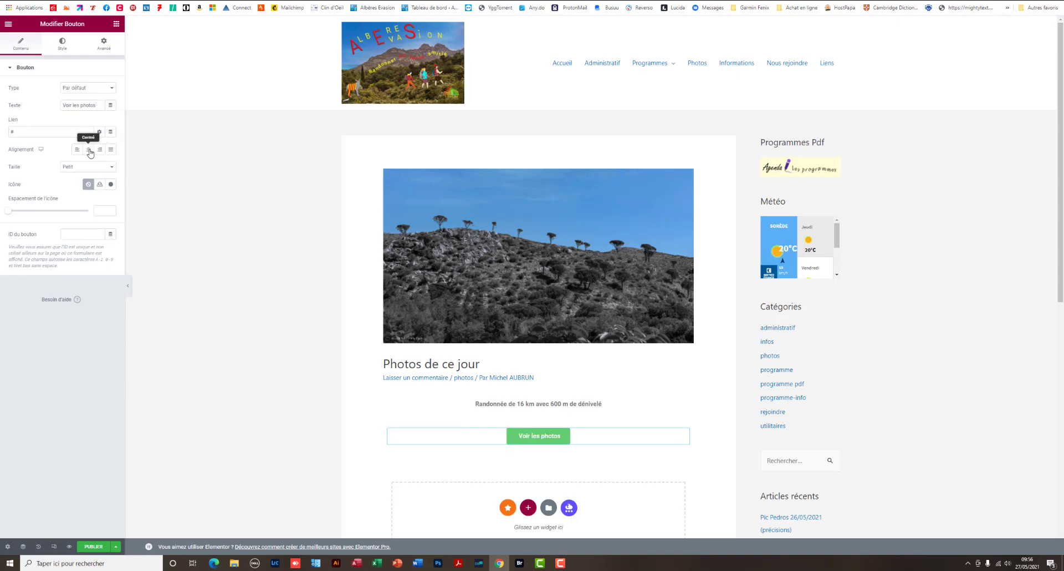
click(112, 168)
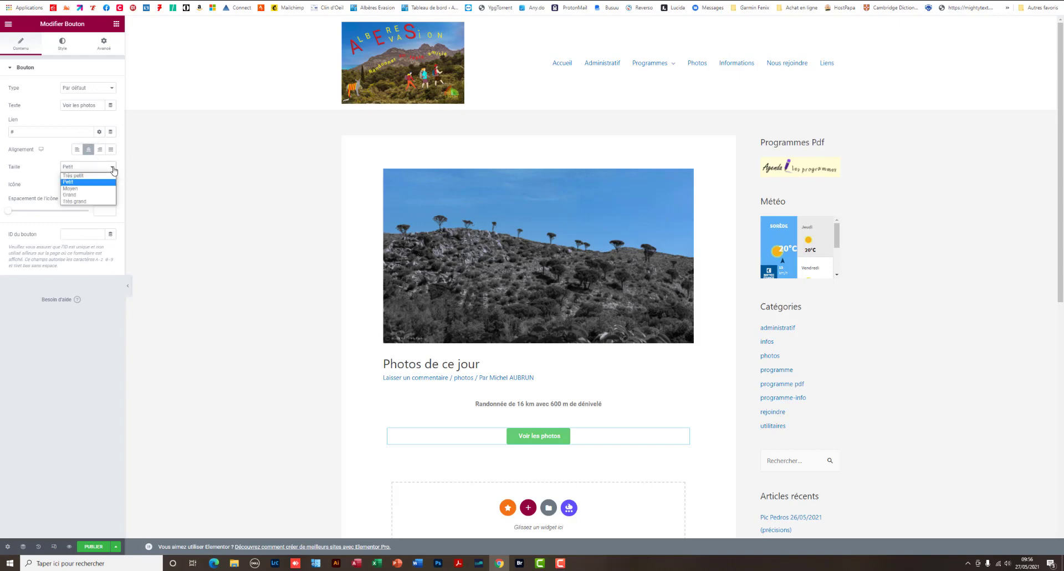
click(108, 202)
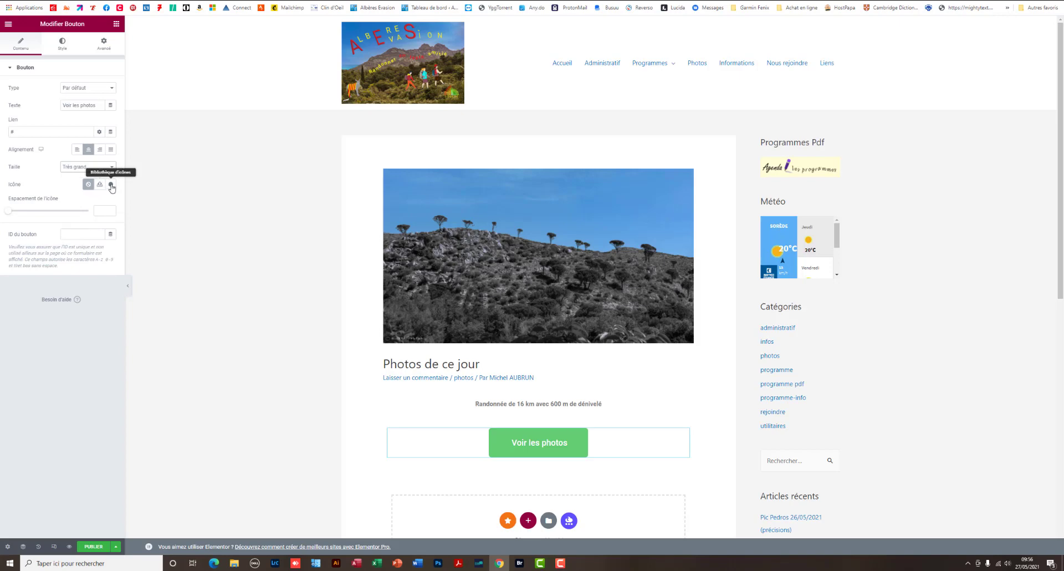
Add the solid camera icon from the icon library to the button and set the icon spacing to 43
click(111, 185)
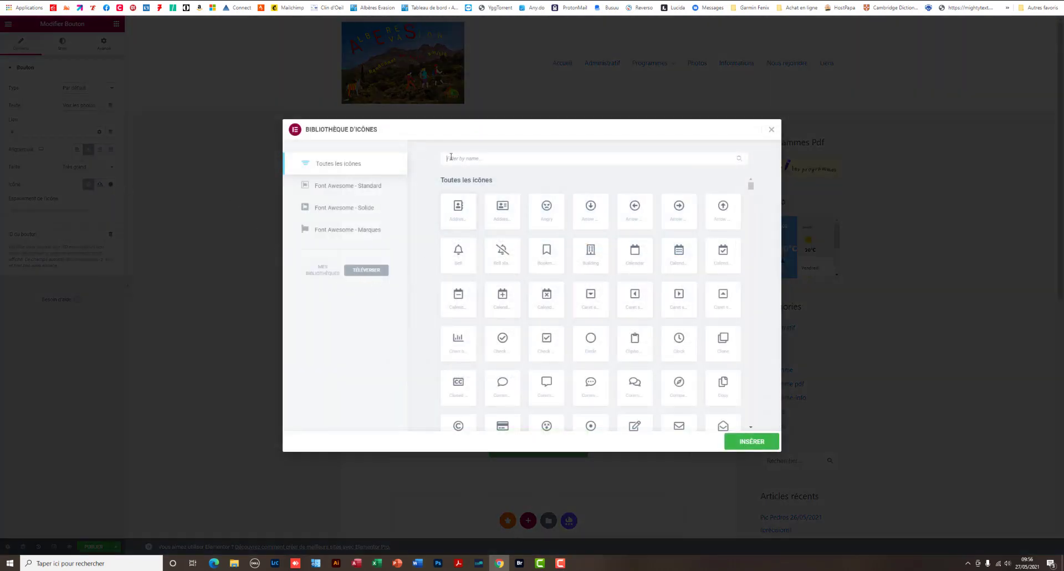
text(camer)
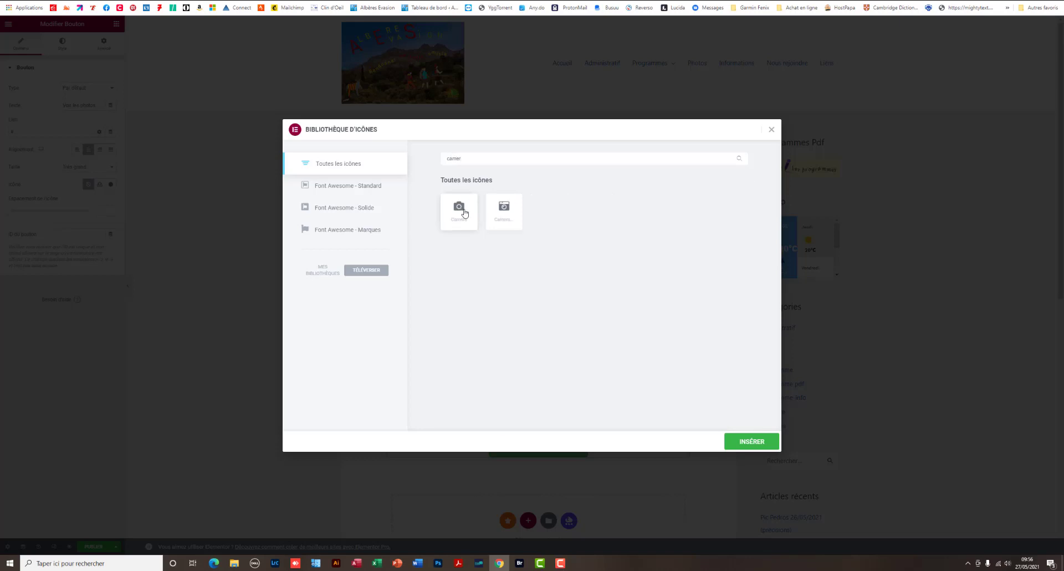
click(464, 213)
click(752, 441)
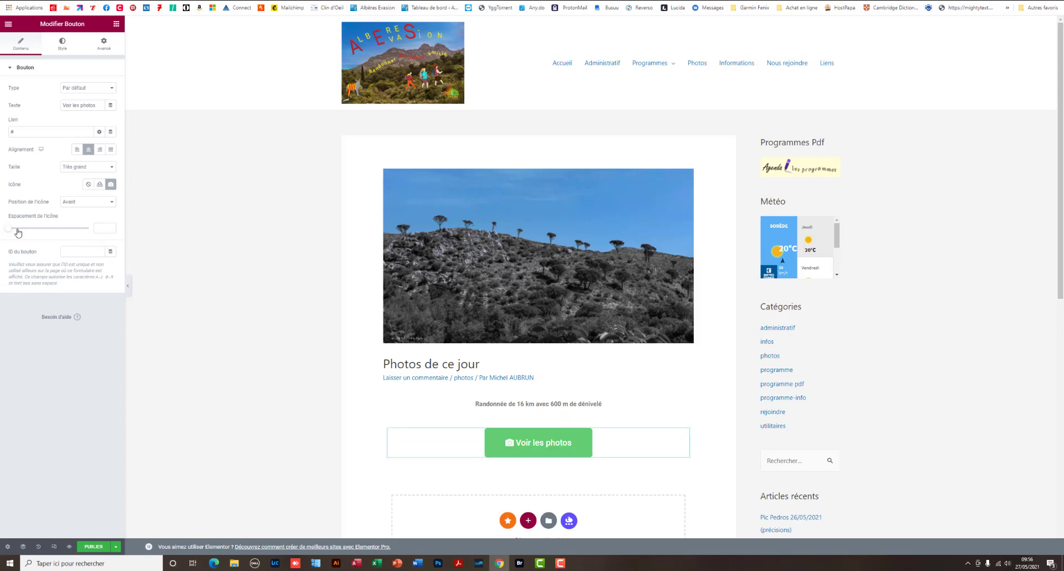
drag(6, 233, 78, 235)
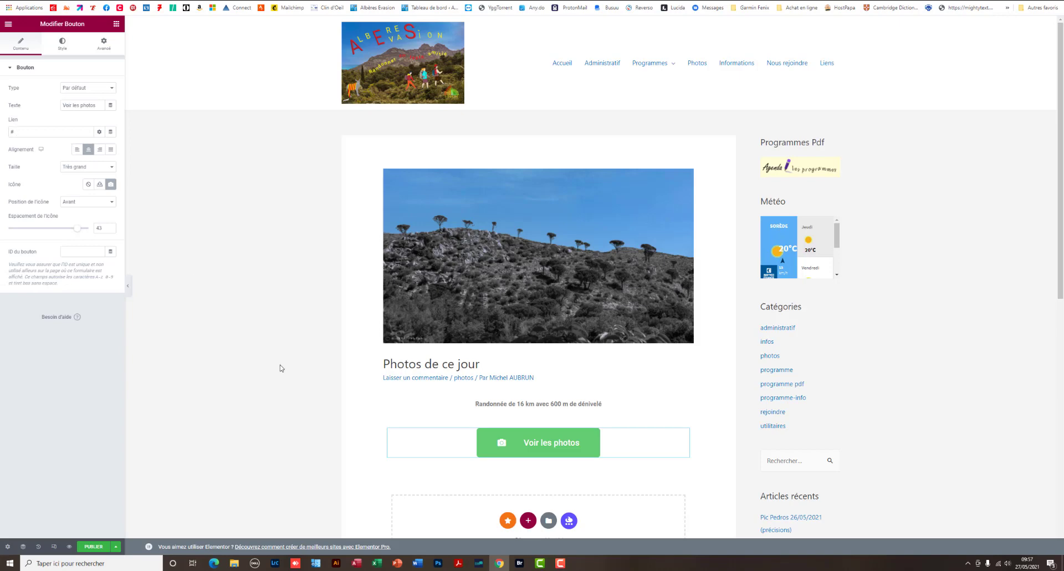
Copy the Google Photos album link from the Word document and paste it as plain text into the button's link in Chrome
click(417, 562)
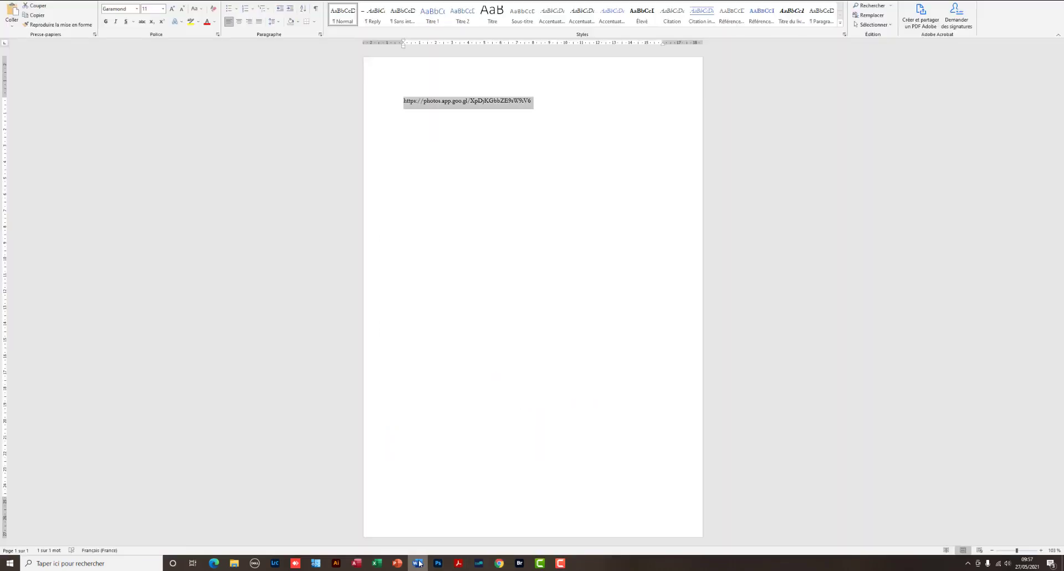
right_click(464, 105)
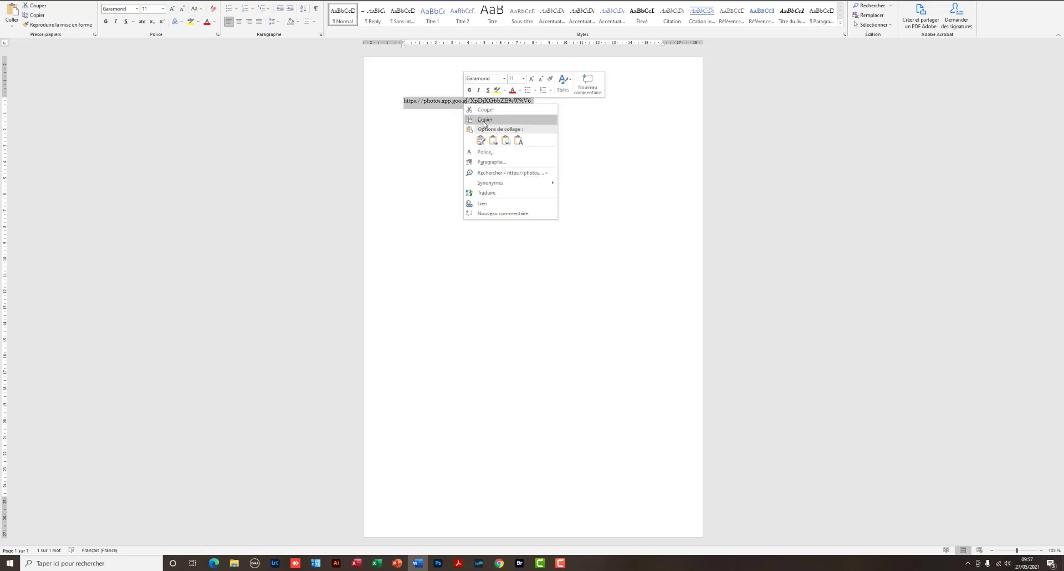
click(484, 120)
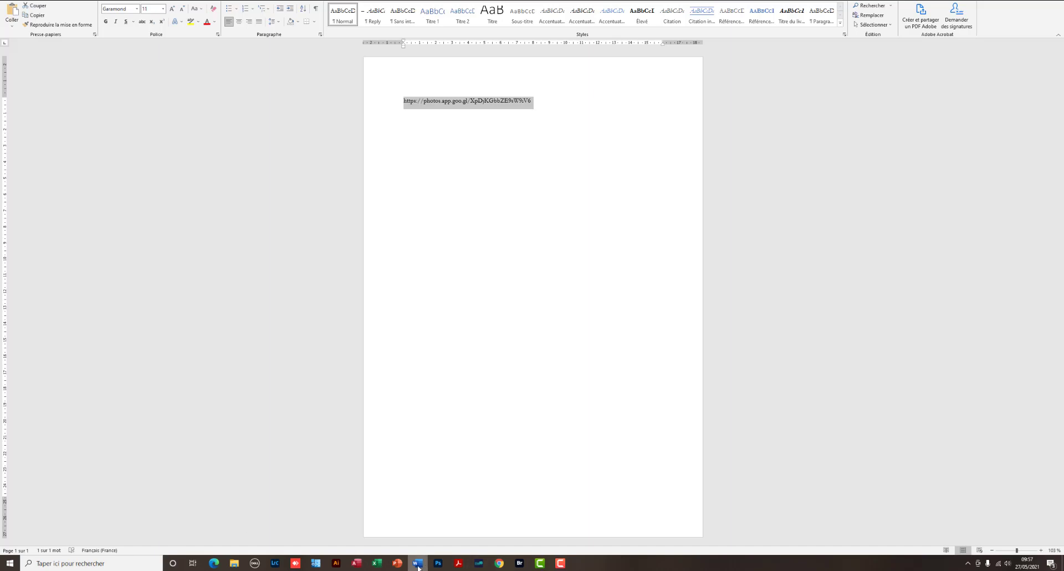
click(500, 565)
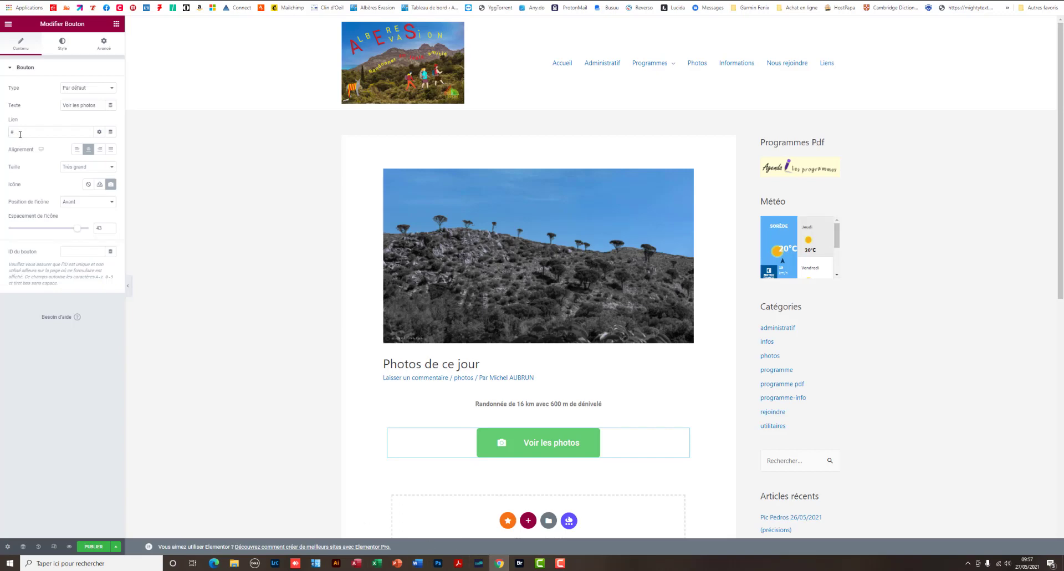
drag(20, 134, 8, 131)
right_click(18, 133)
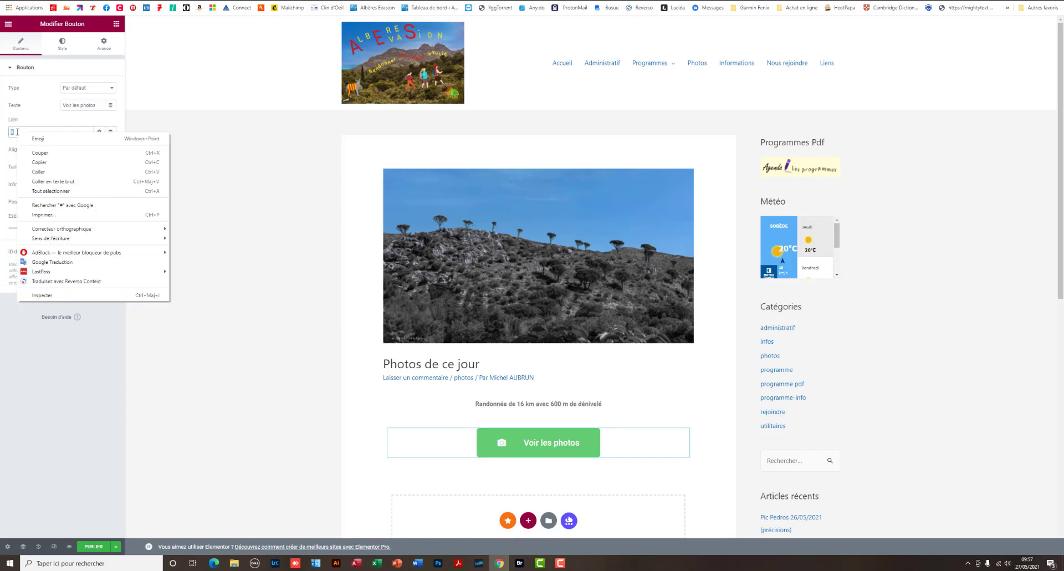
click(59, 182)
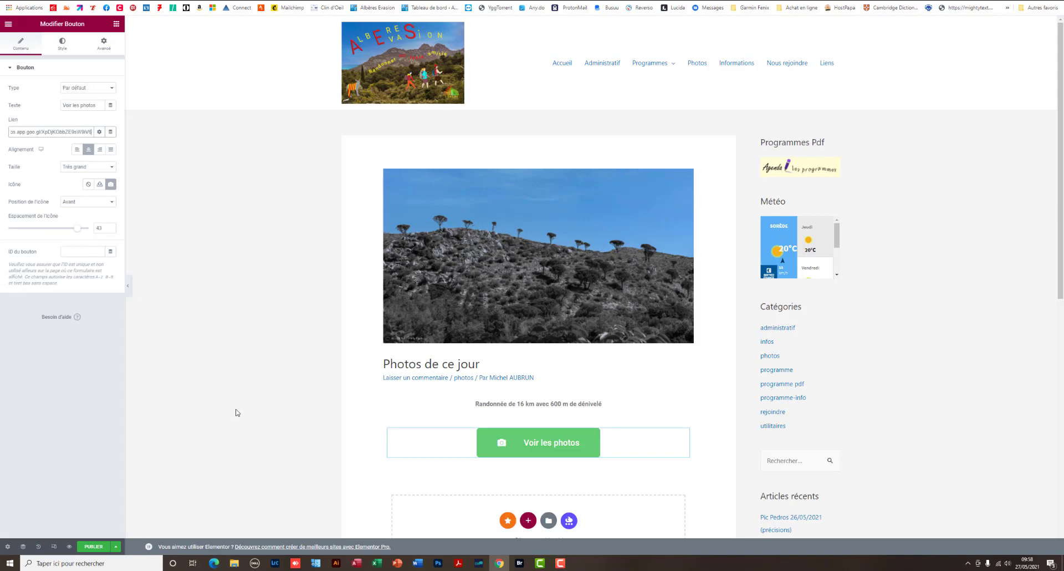
Save the article as a draft and preview it in the browser
click(115, 547)
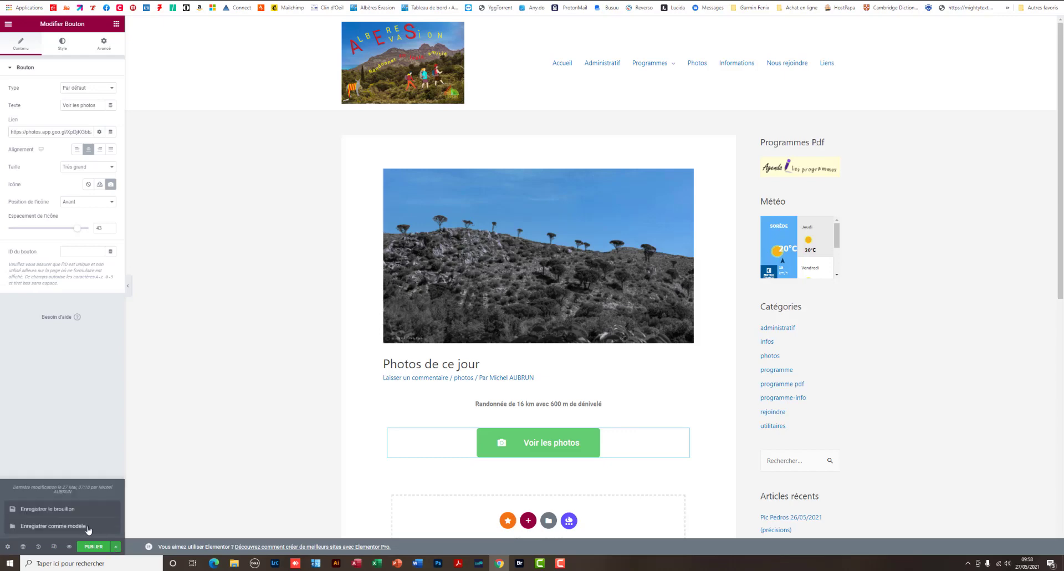
click(53, 509)
click(94, 548)
click(69, 547)
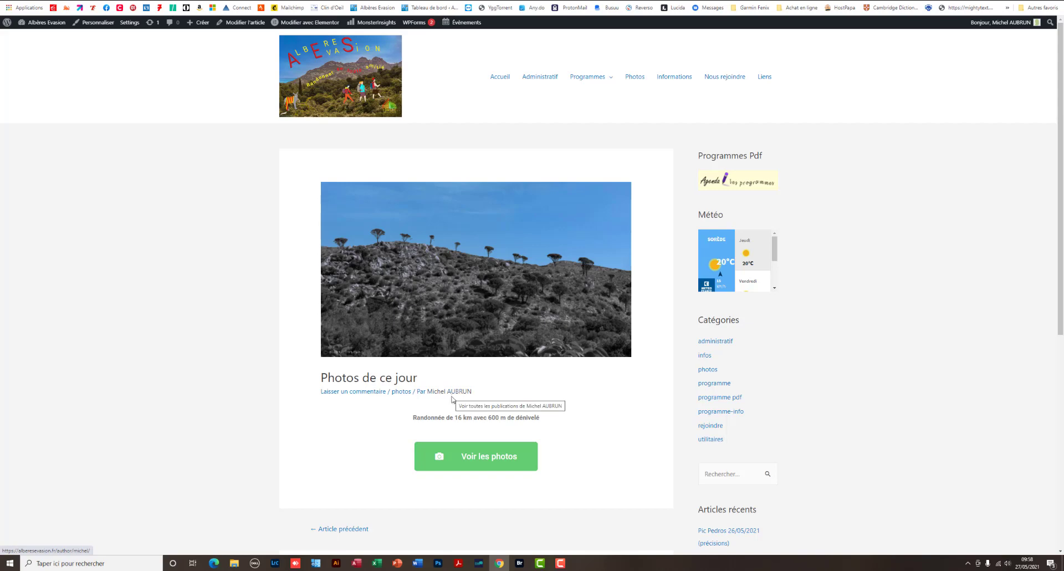
Test the "Voir les photos" button in the preview, look through the linked Google Photos album and return to the Elementor editor
click(482, 462)
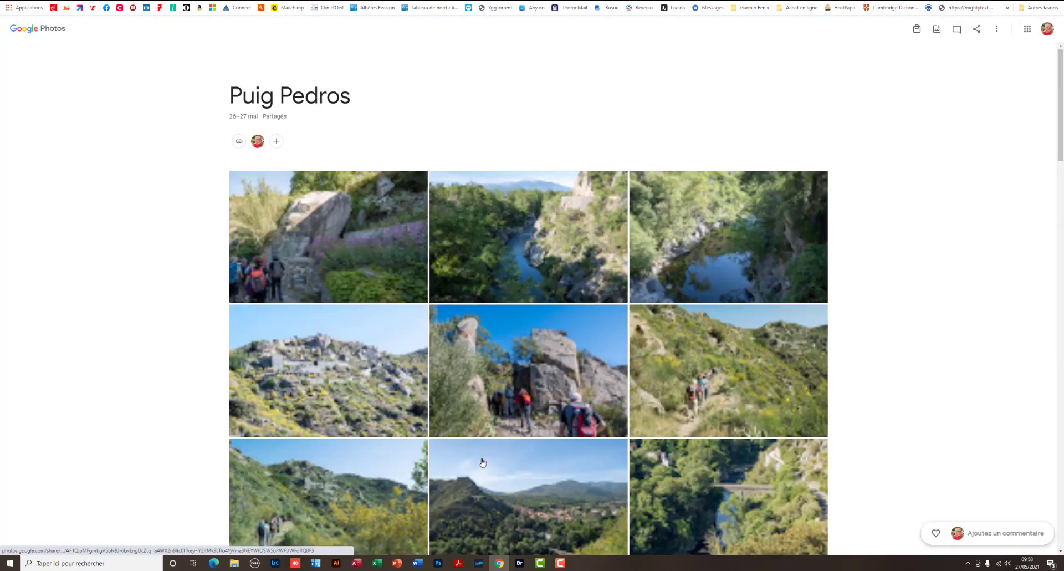
scroll(469, 355, down, 8)
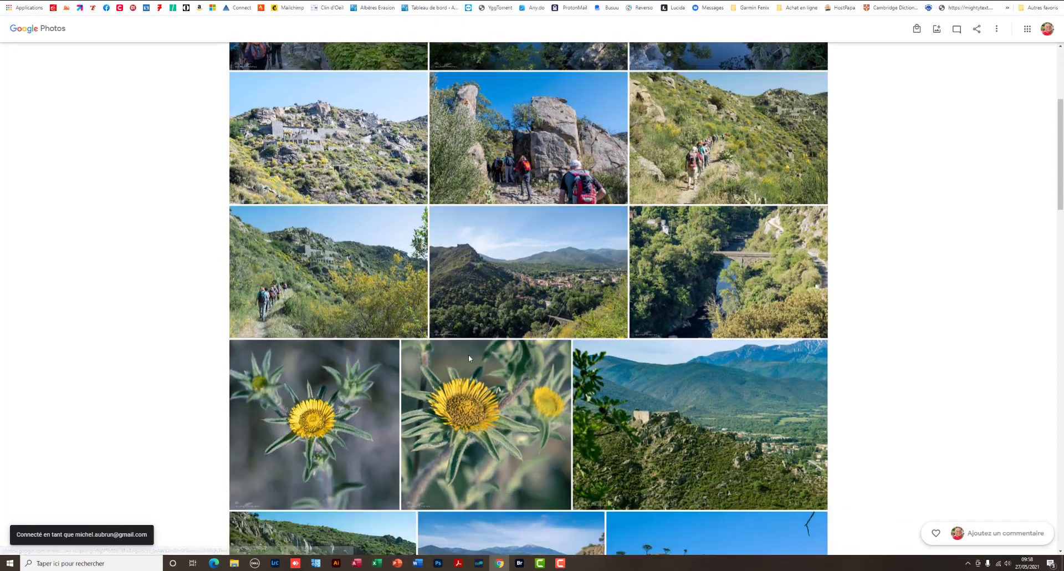
scroll(467, 358, down, 2)
scroll(468, 358, up, 7)
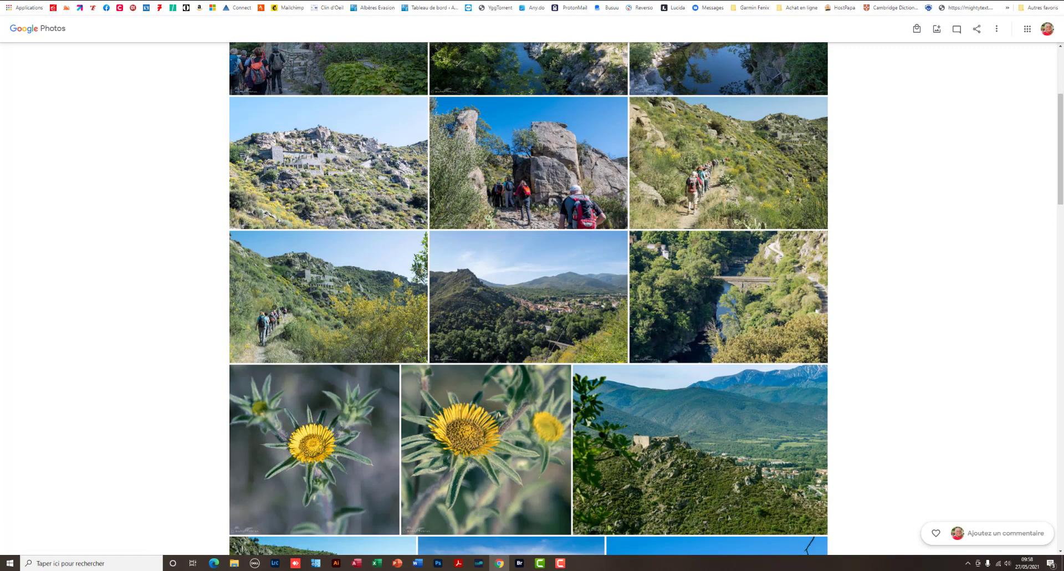
click(288, 1)
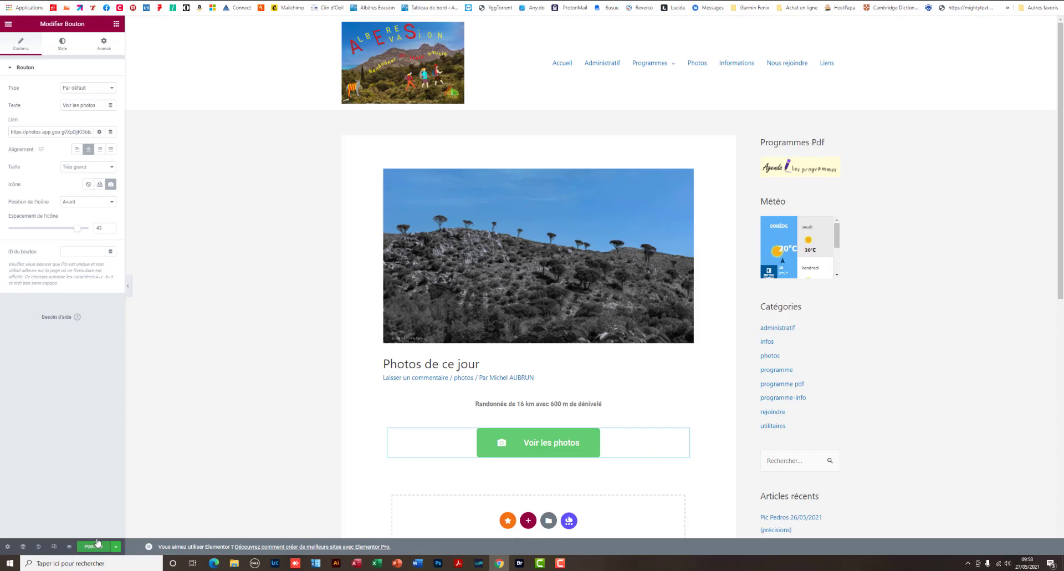
Set the button's link to open in a new window and add nofollow
click(99, 132)
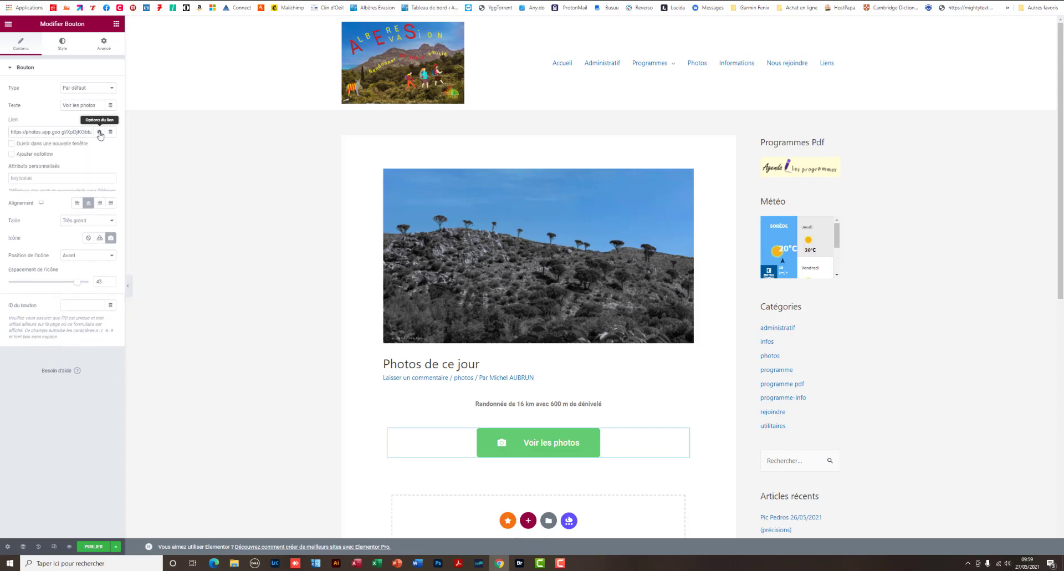
click(11, 144)
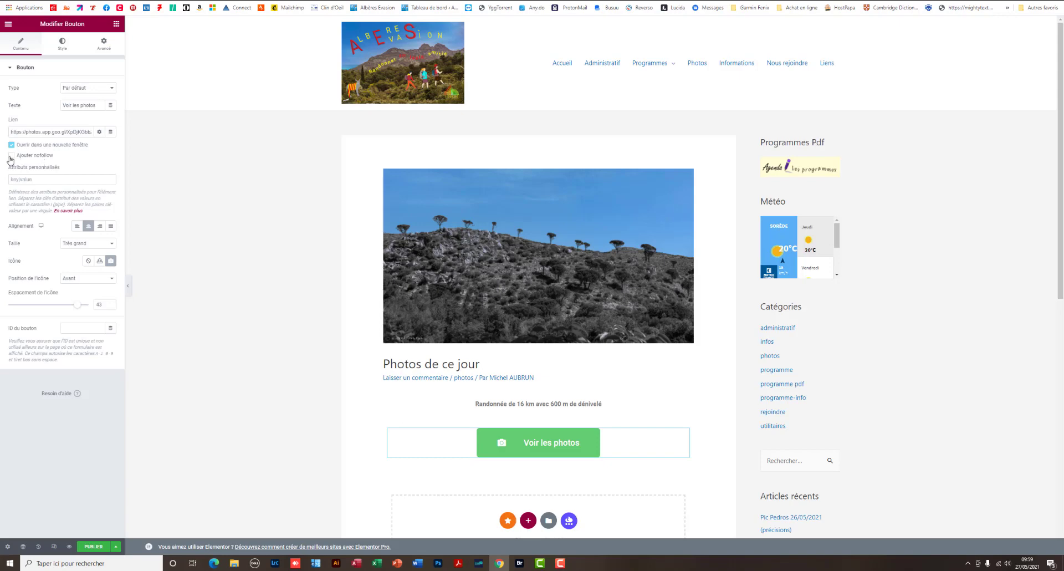
click(11, 157)
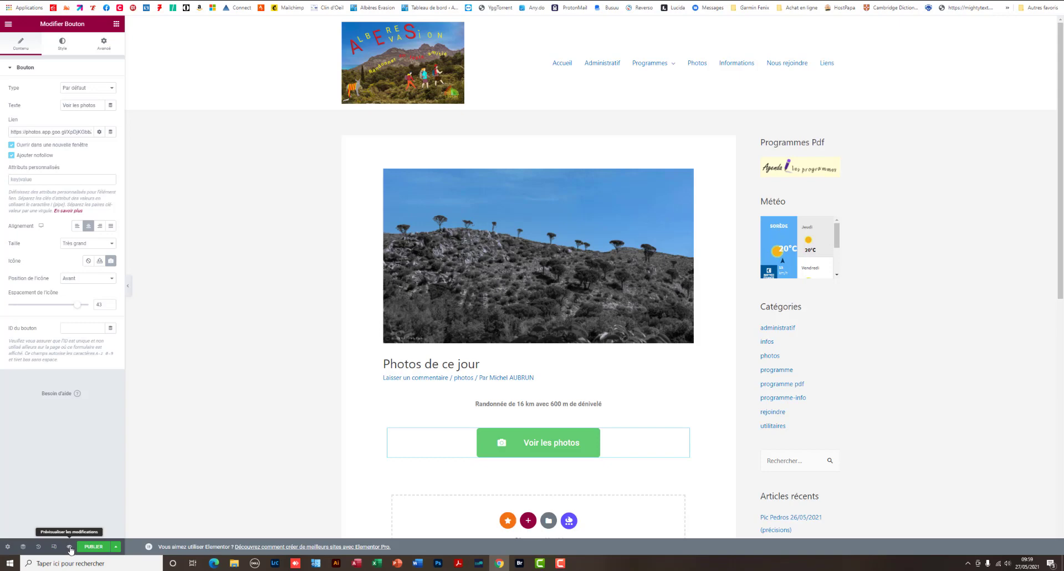
Save the article with the new link options as a draft and show Elementor's settings and page navigation options
click(117, 547)
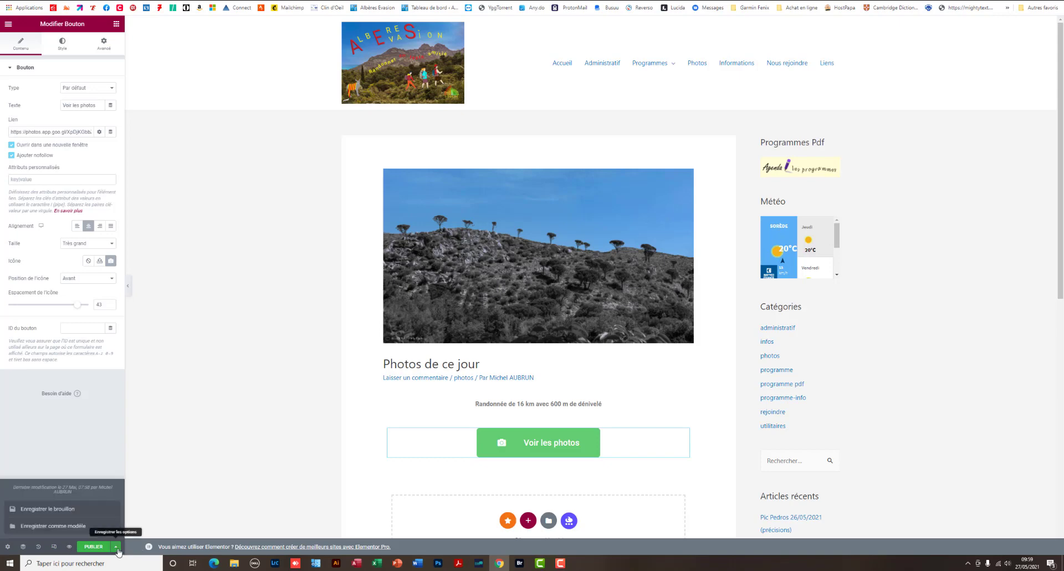
click(60, 509)
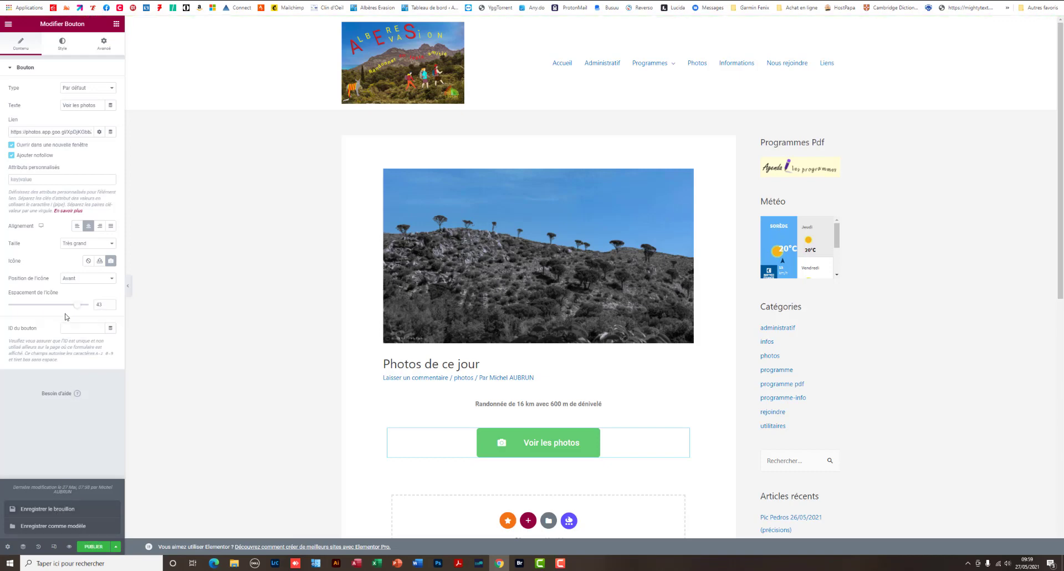
click(9, 25)
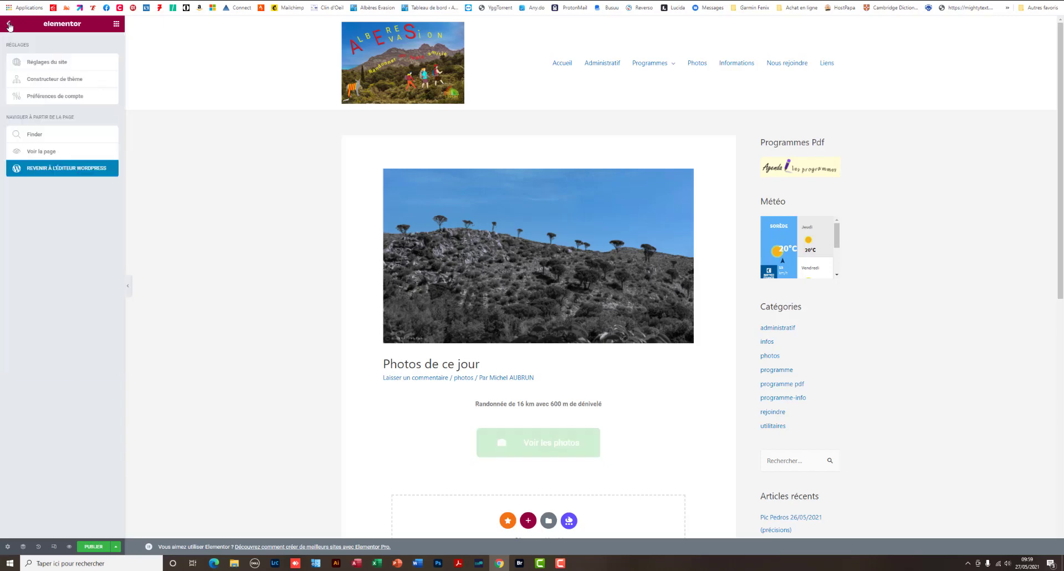